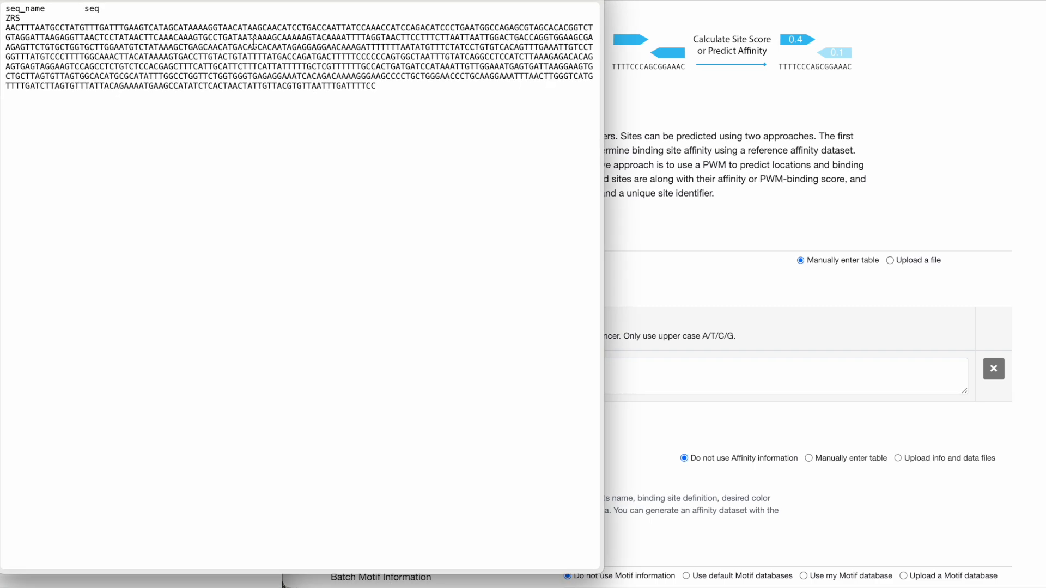
Paste the copied ZRS enhancer sequence into the first table row's sequence field, and add and remove a blank second row
click(707, 289)
key(super+v)
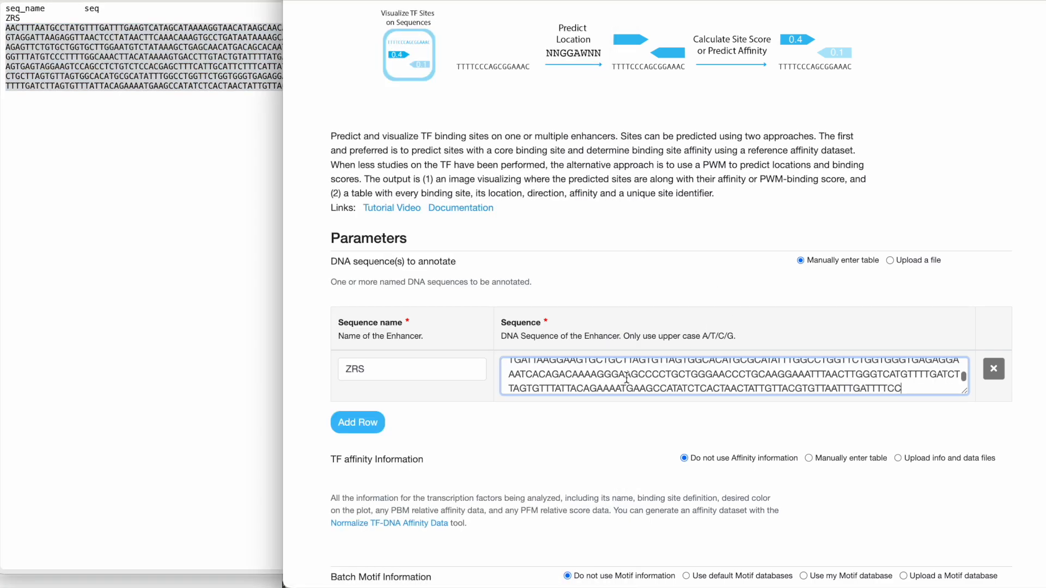
scroll(712, 293, up, 1)
click(711, 299)
scroll(711, 299, down, 1)
click(350, 422)
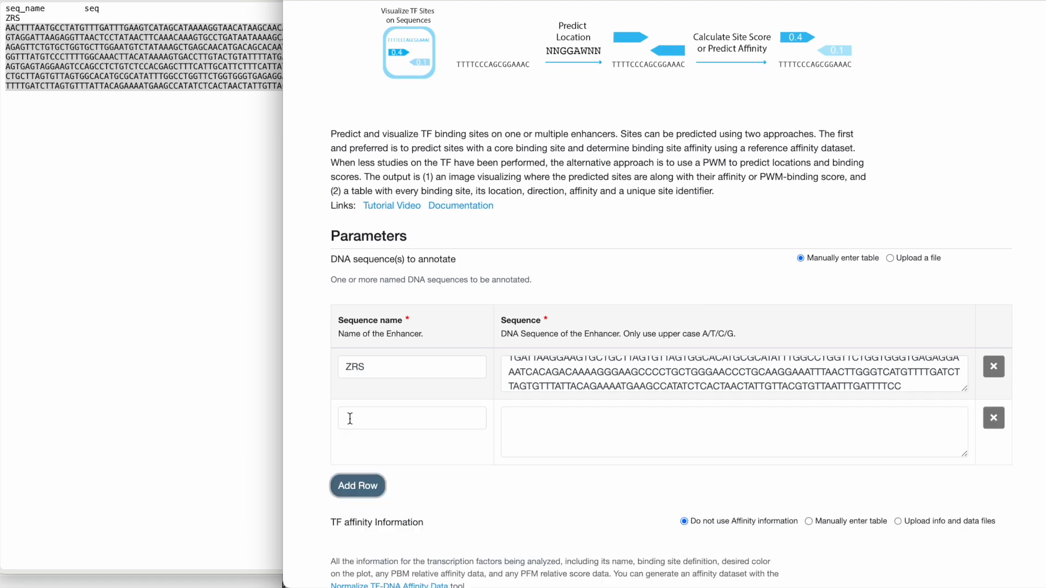
click(994, 419)
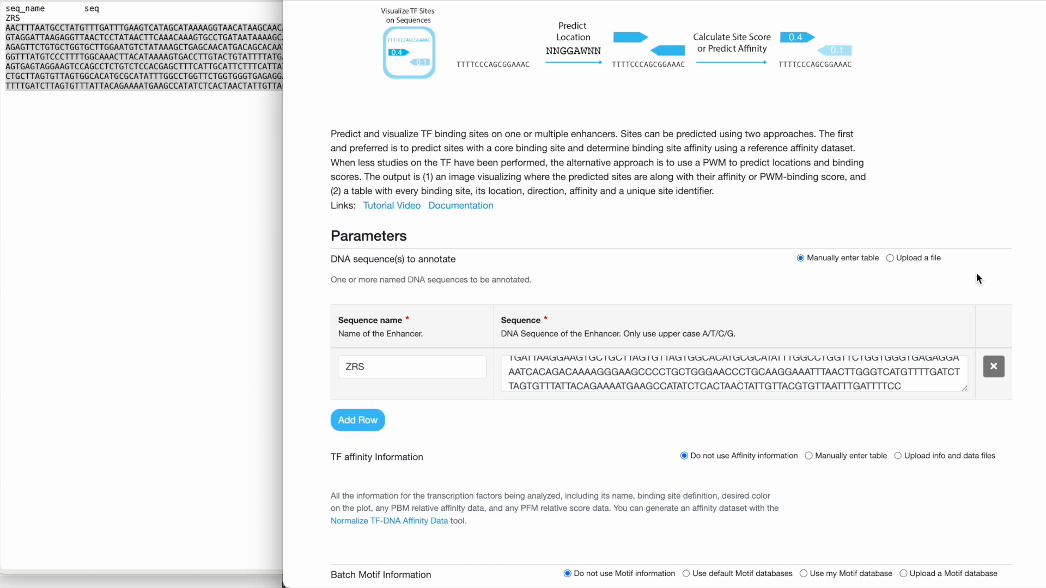
Switch the DNA sequence input to file upload, preview 01-input_zrs-enhancer.tsv and supply it as the sequence file
click(889, 258)
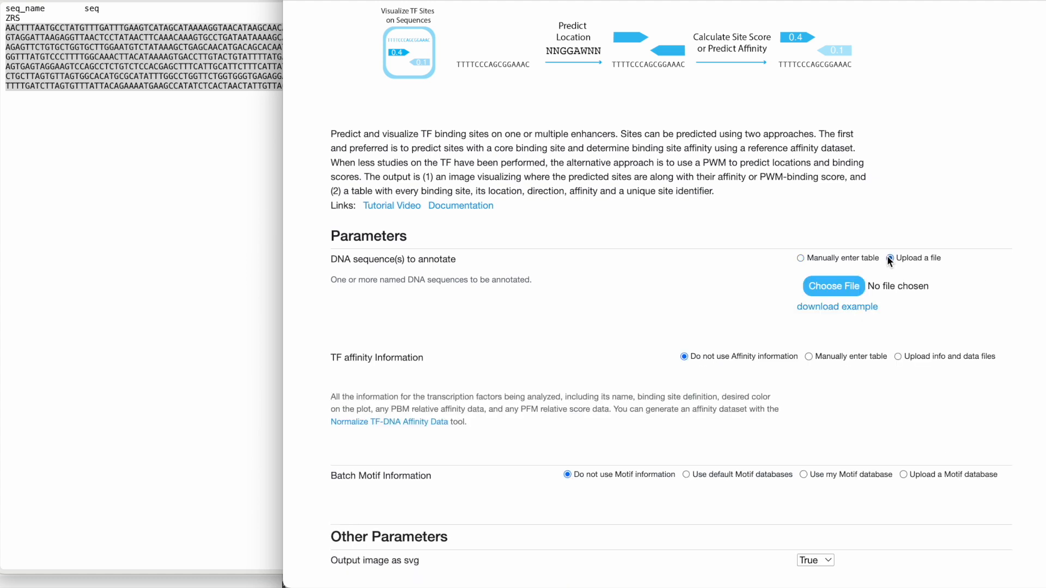
click(145, 163)
click(396, 91)
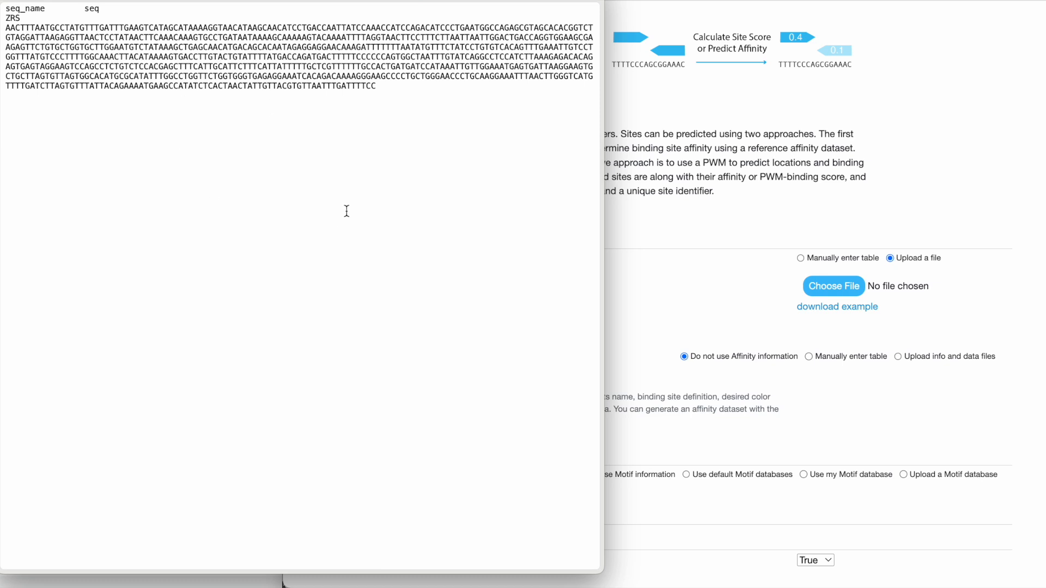
key(space)
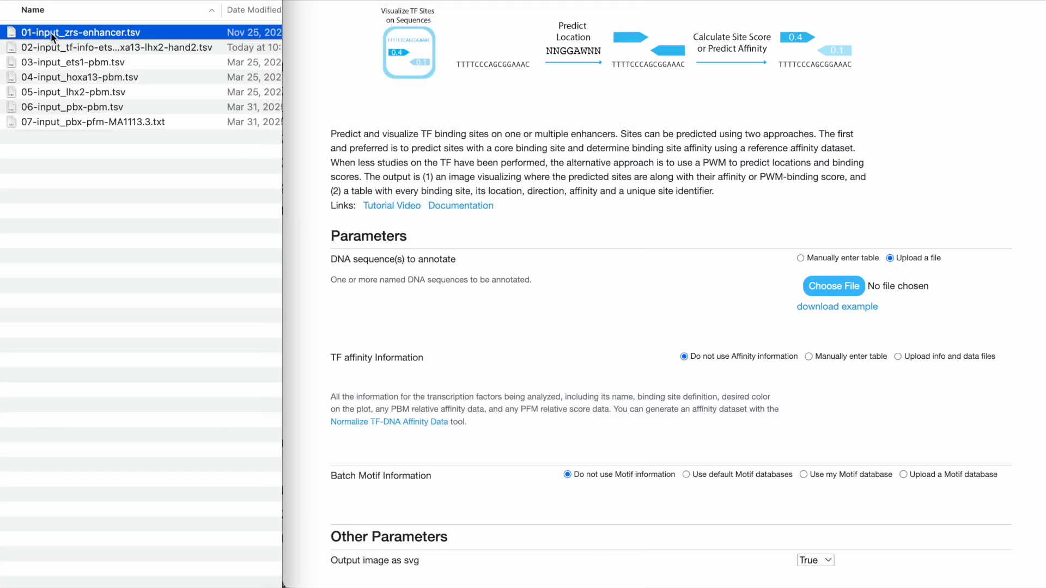
drag(795, 297, 785, 300)
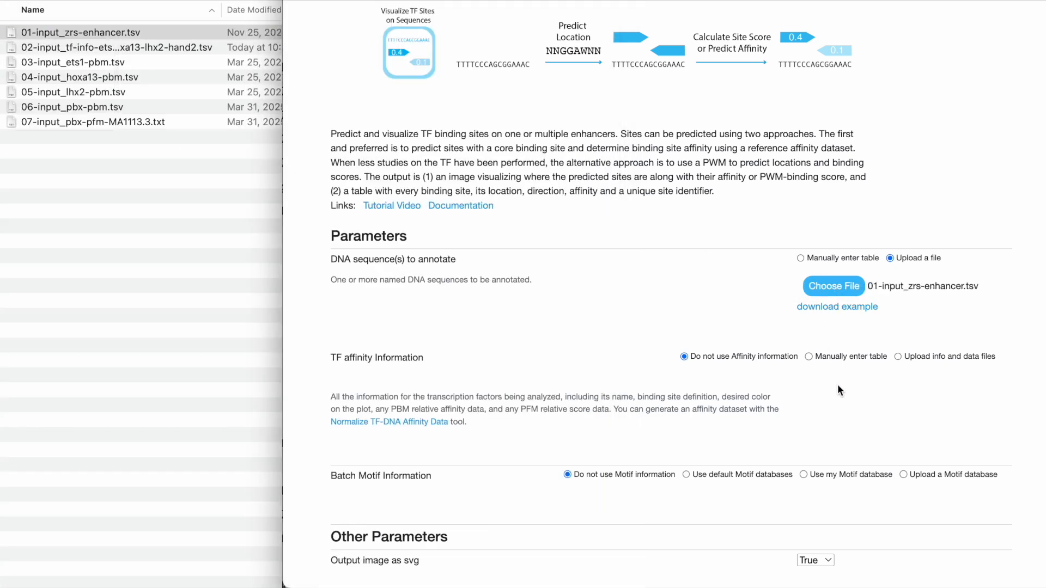
Set the TF affinity information to manual table entry and enter the transcription factor ETS with the color blue
scroll(837, 383, down, 1)
scroll(822, 359, down, 2)
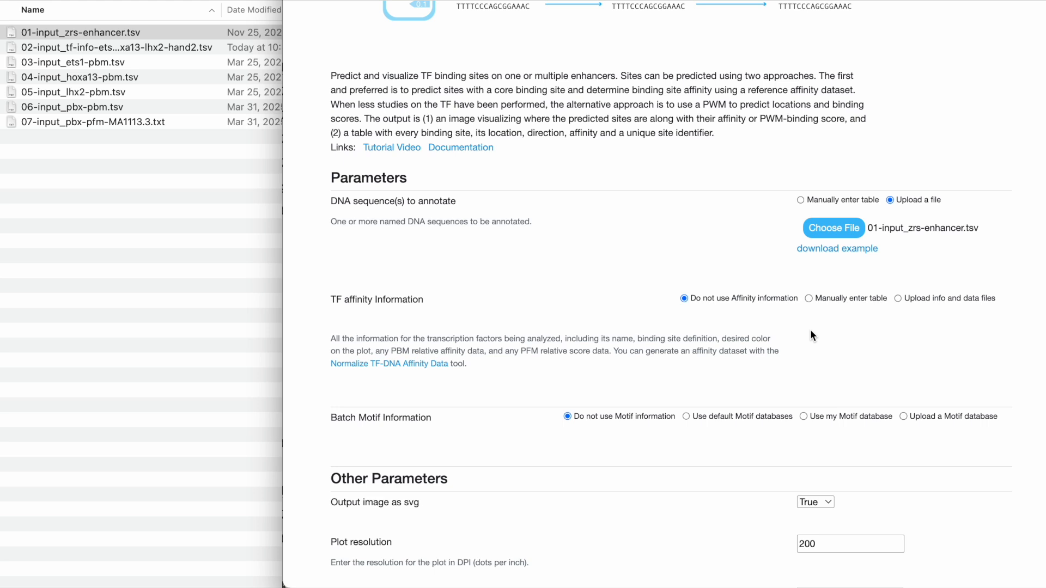
click(809, 299)
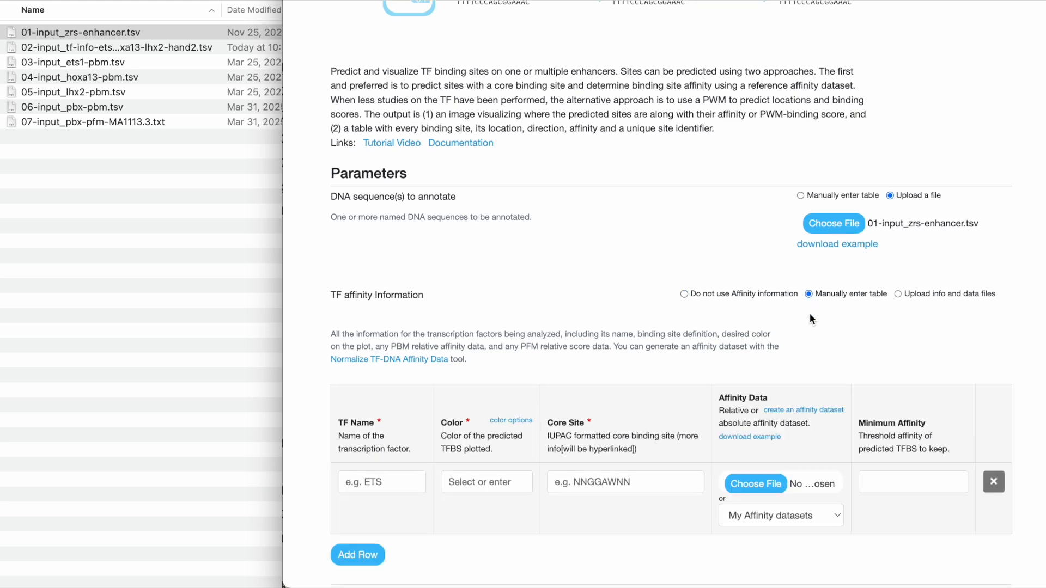
scroll(809, 313, down, 2)
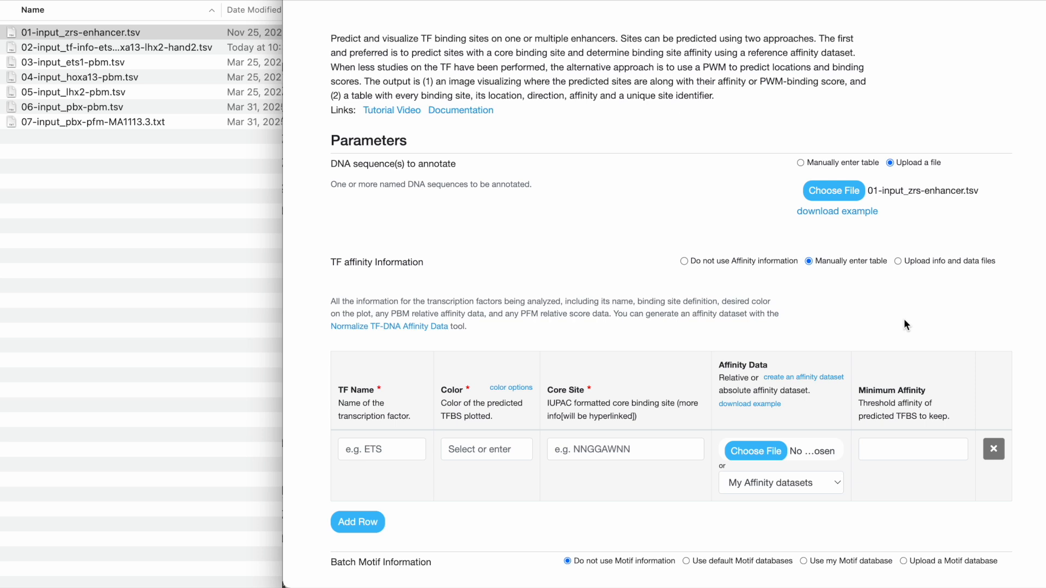
scroll(903, 325, down, 1)
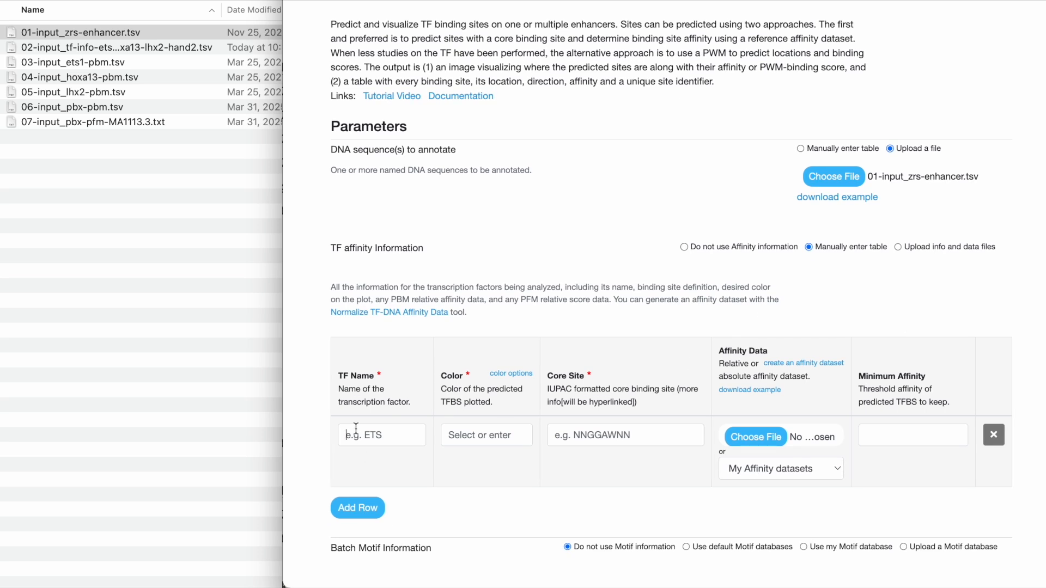
click(471, 522)
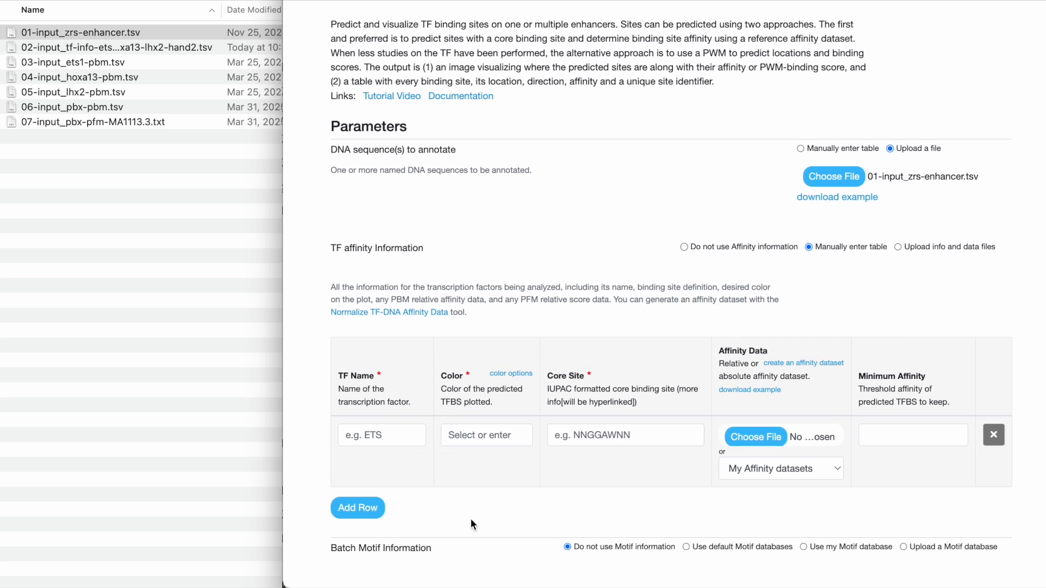
click(371, 435)
text(ETS)
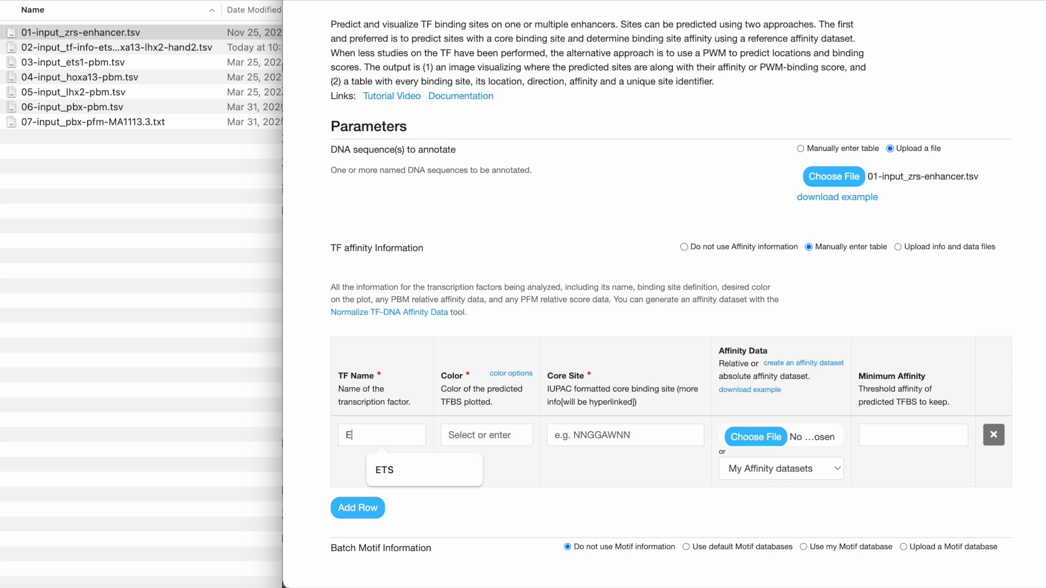
click(484, 436)
click(515, 156)
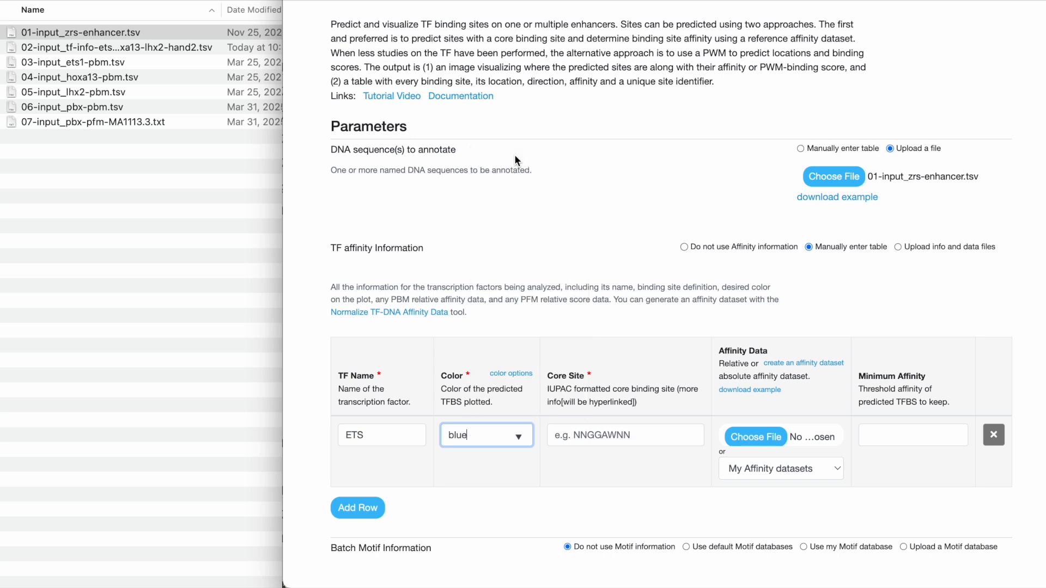
Set the ETS row's core site to NNGGANNN and choose the saved affinity dataset ETS (NNGGANNN)
click(606, 438)
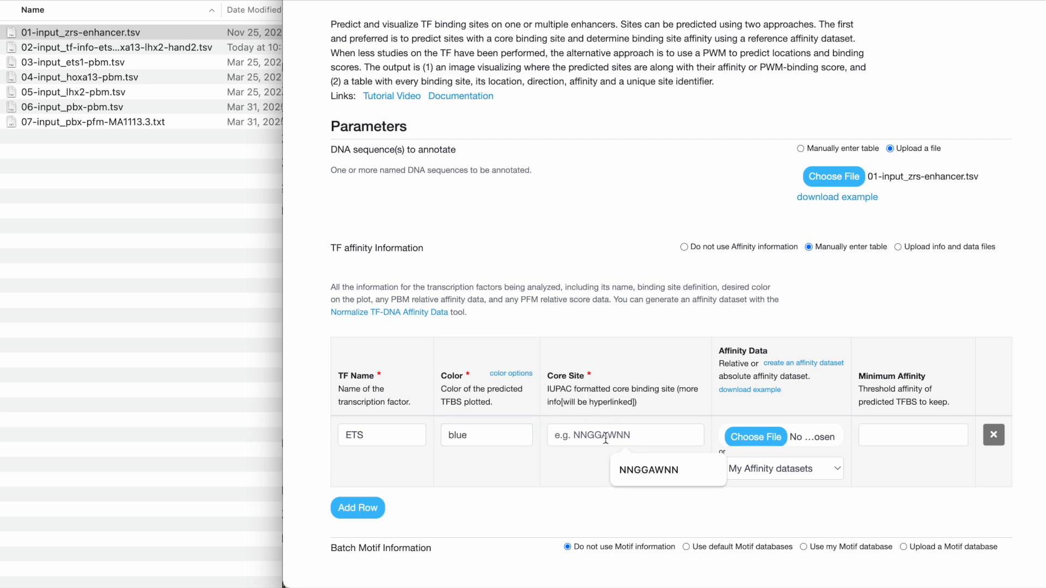
text(NNGGANNN)
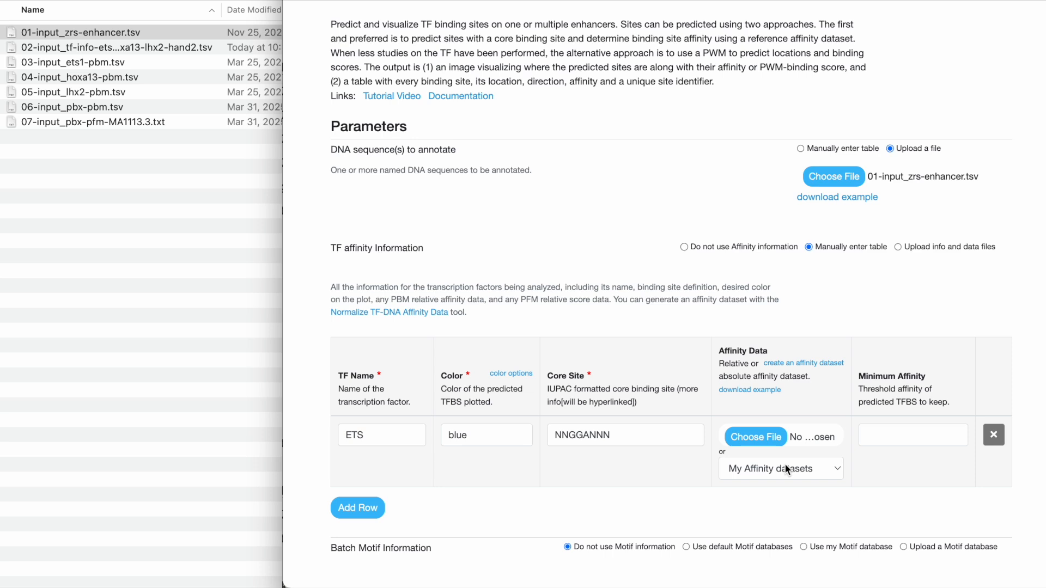
click(830, 469)
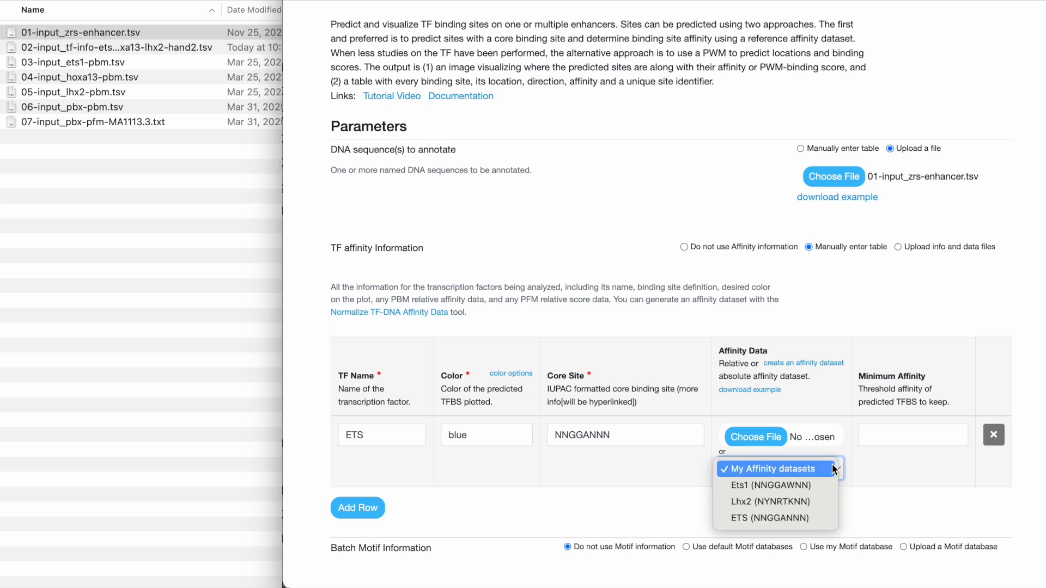
click(818, 520)
click(899, 484)
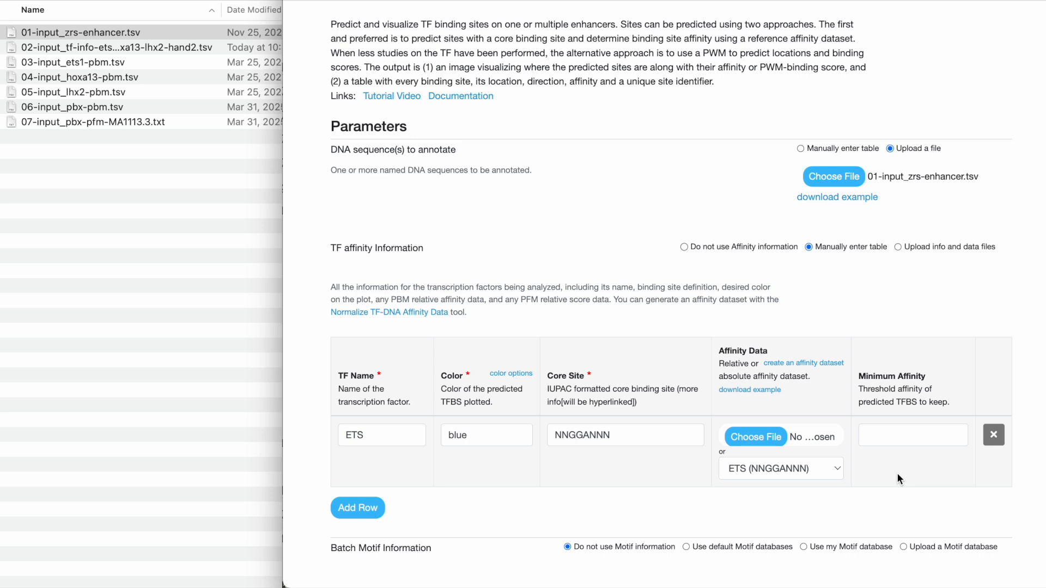
Add a blank second row to the TF affinity table
scroll(897, 473, down, 2)
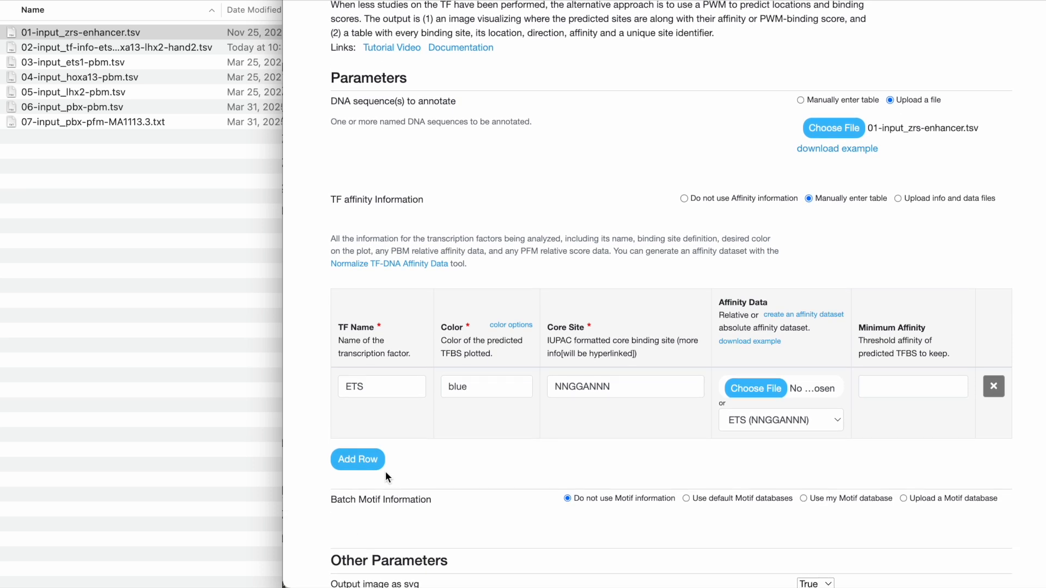
click(366, 462)
click(475, 517)
scroll(475, 518, up, 1)
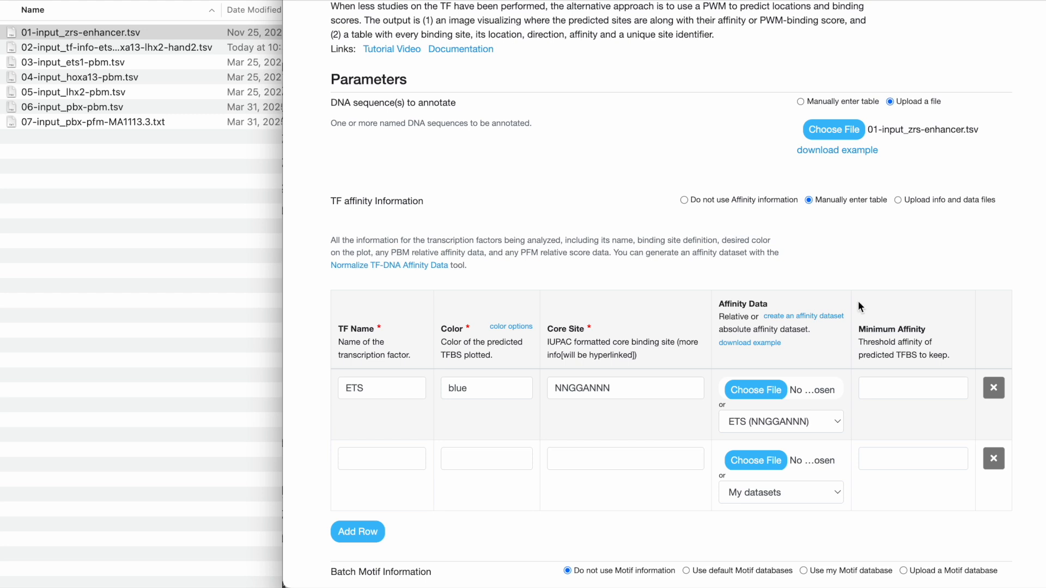
Switch the TF affinity information to uploading info and data files, and preview the 02-input_tf-info TSV file's contents
click(897, 200)
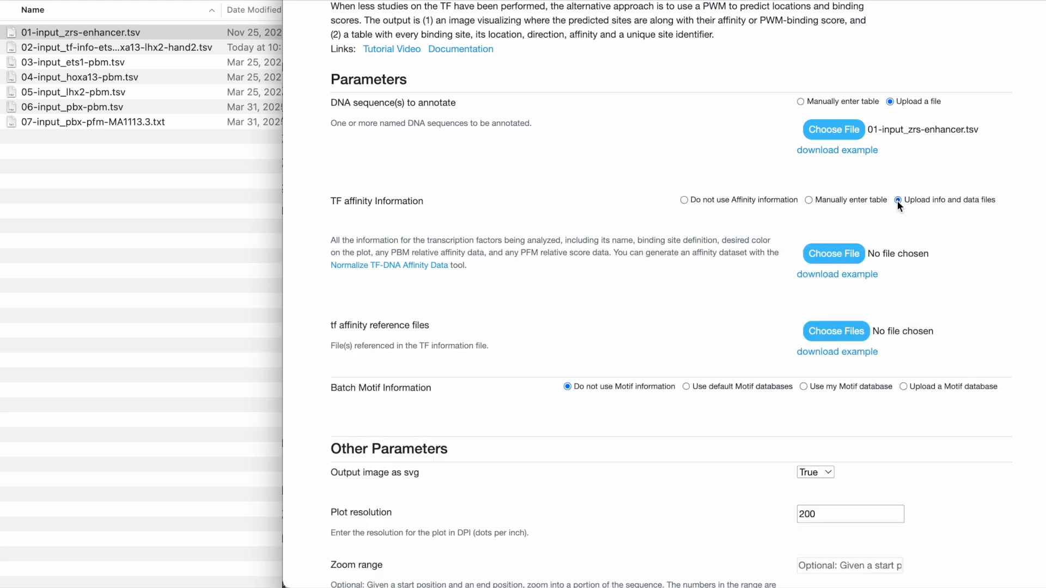
scroll(904, 234, up, 1)
click(118, 52)
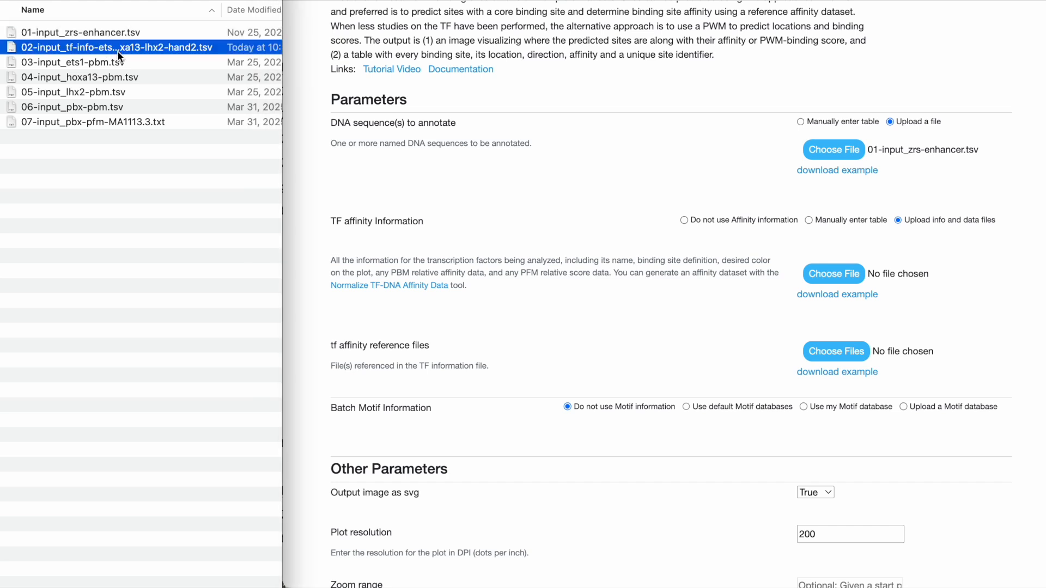
key(space)
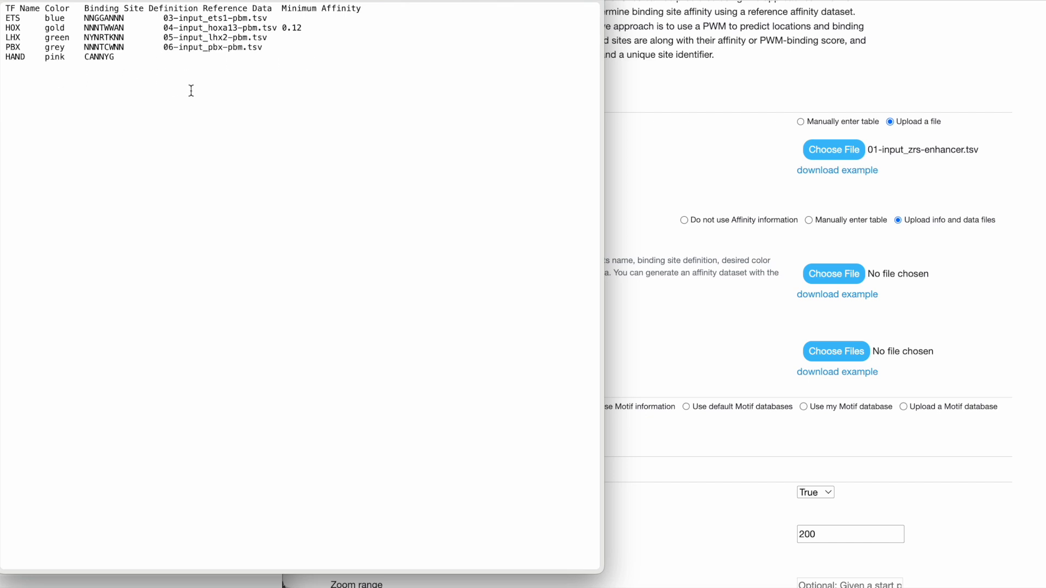
key(space)
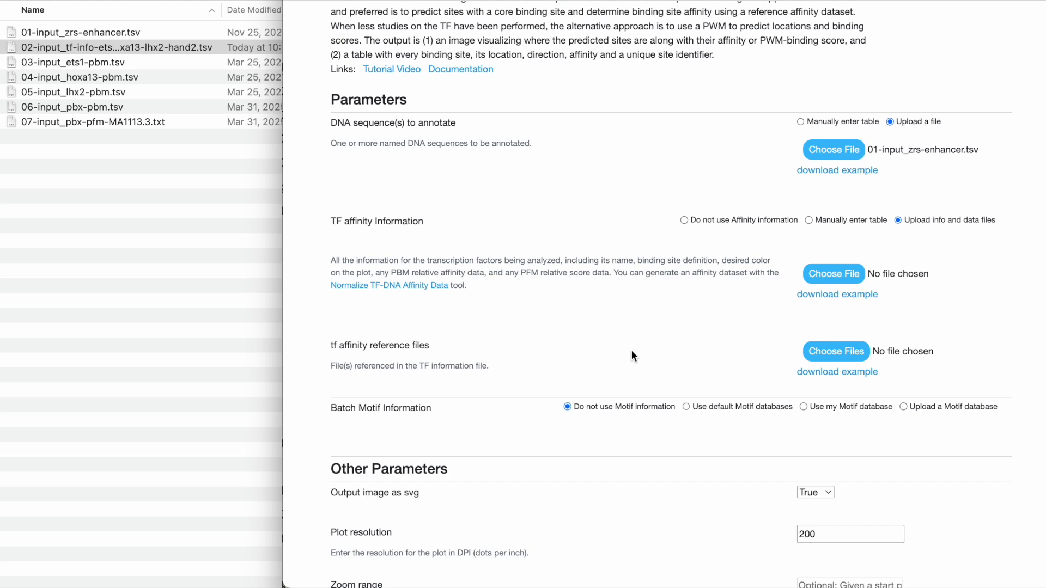
Recheck the 02-input_tf-info TSV file and supply it as the TF affinity information file
click(96, 49)
key(space)
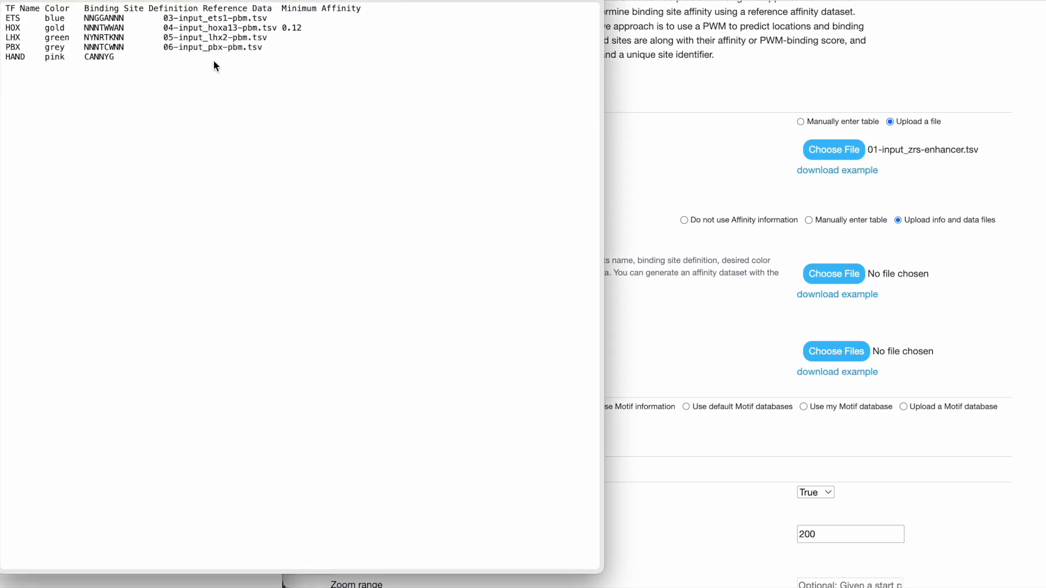
key(space)
click(296, 66)
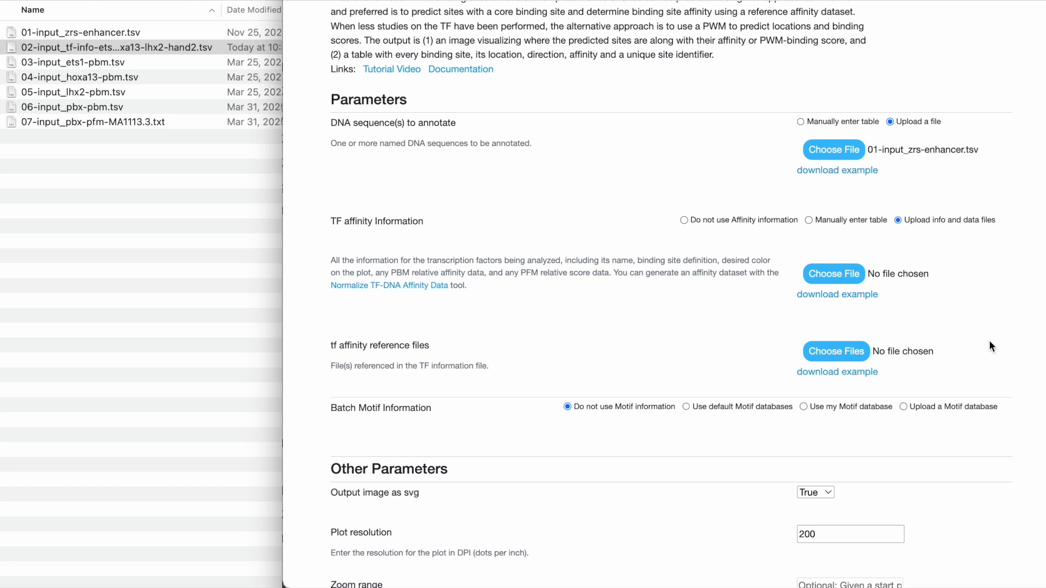
drag(96, 48, 567, 334)
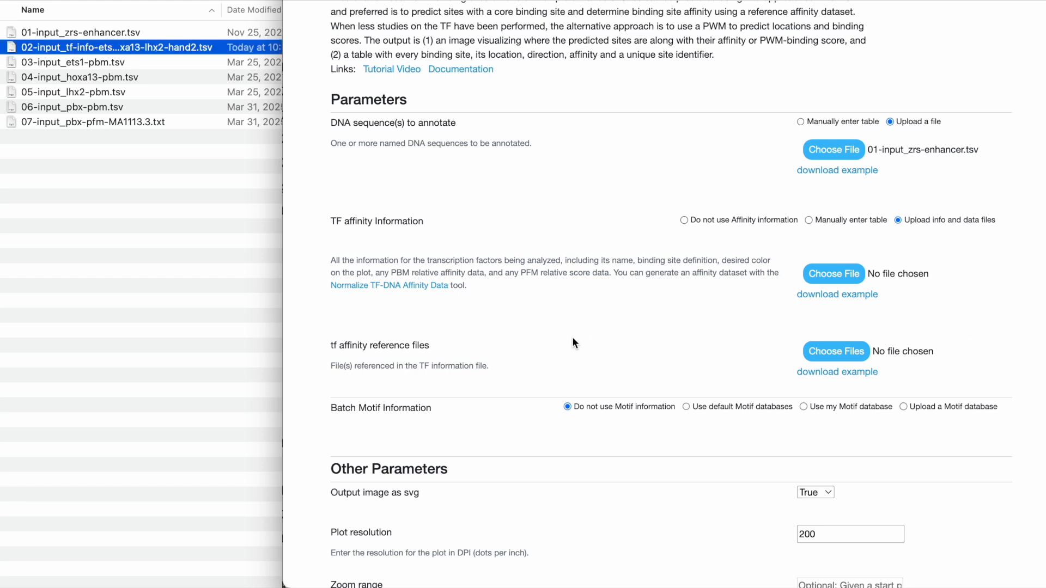
drag(132, 48, 832, 280)
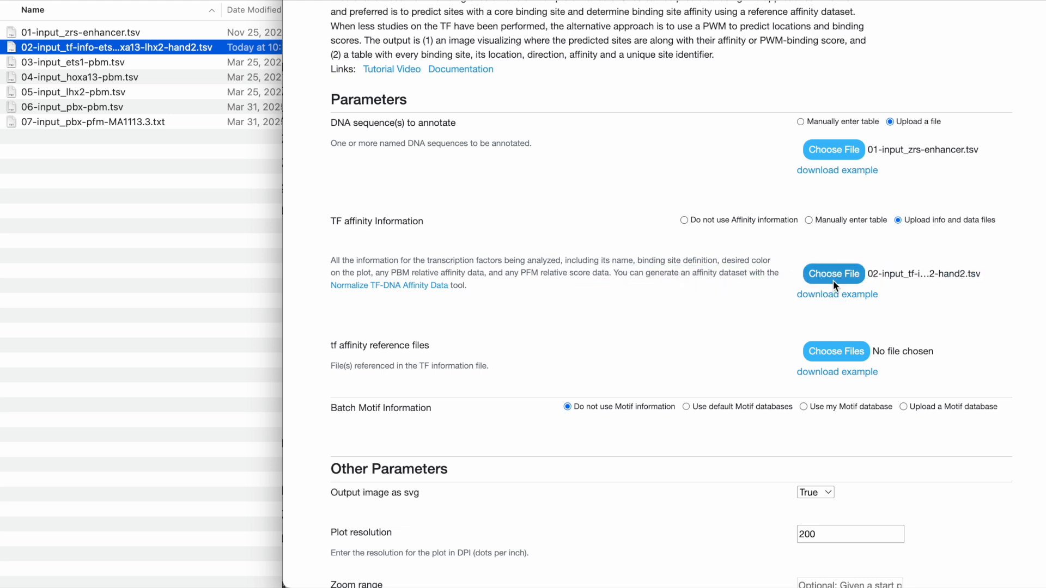
Supply the four PBM files from 03-input_ets1-pbm.tsv through 06-input_pbx-pbm.tsv as the TF affinity reference files
click(109, 66)
shift+click(113, 112)
drag(113, 112, 842, 359)
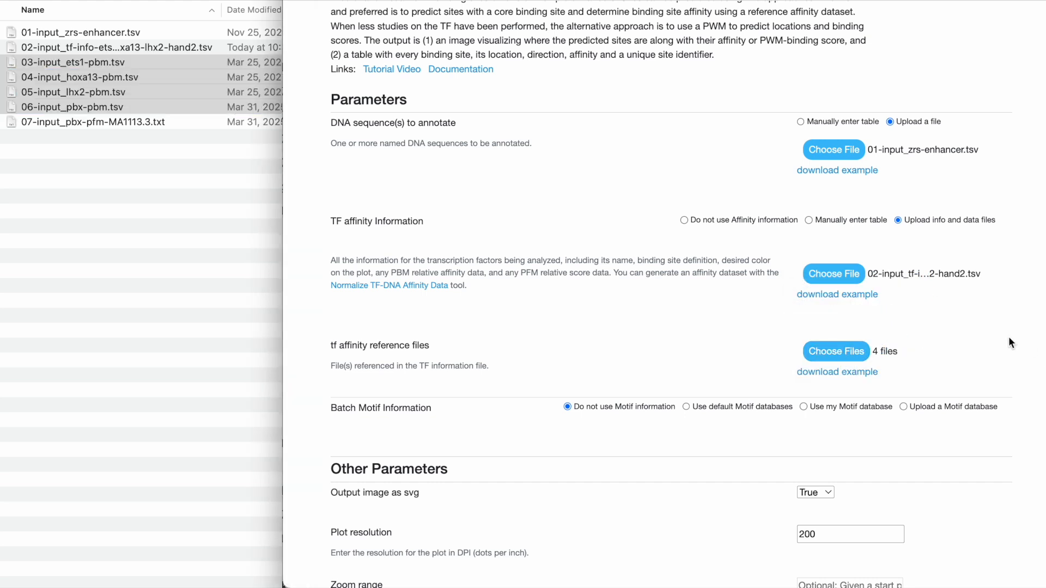
Try the batch motif options for using the default motif databases and using my motif database
scroll(1008, 339, down, 1)
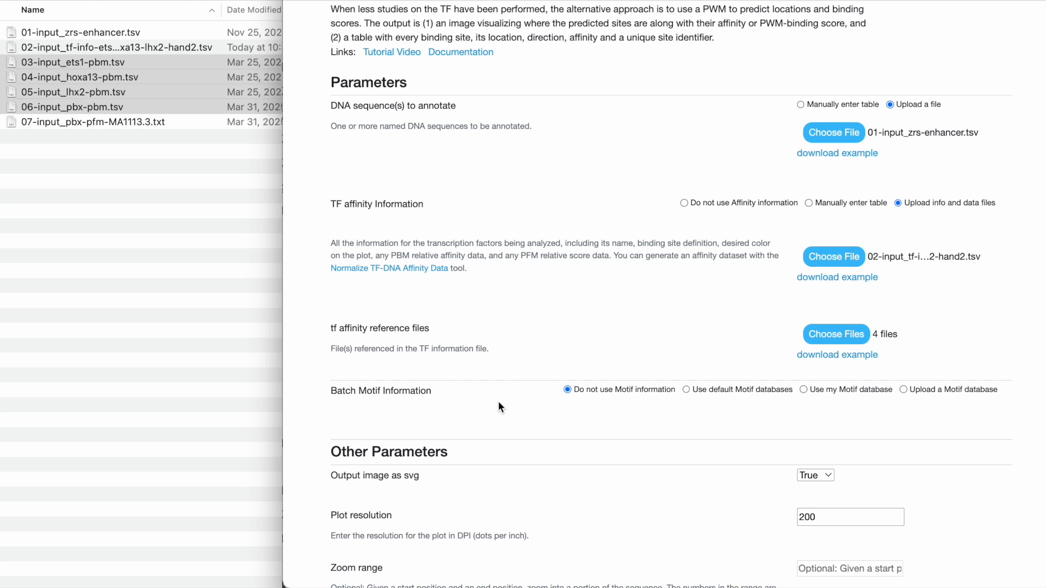
click(686, 389)
scroll(688, 424, down, 1)
scroll(690, 429, down, 2)
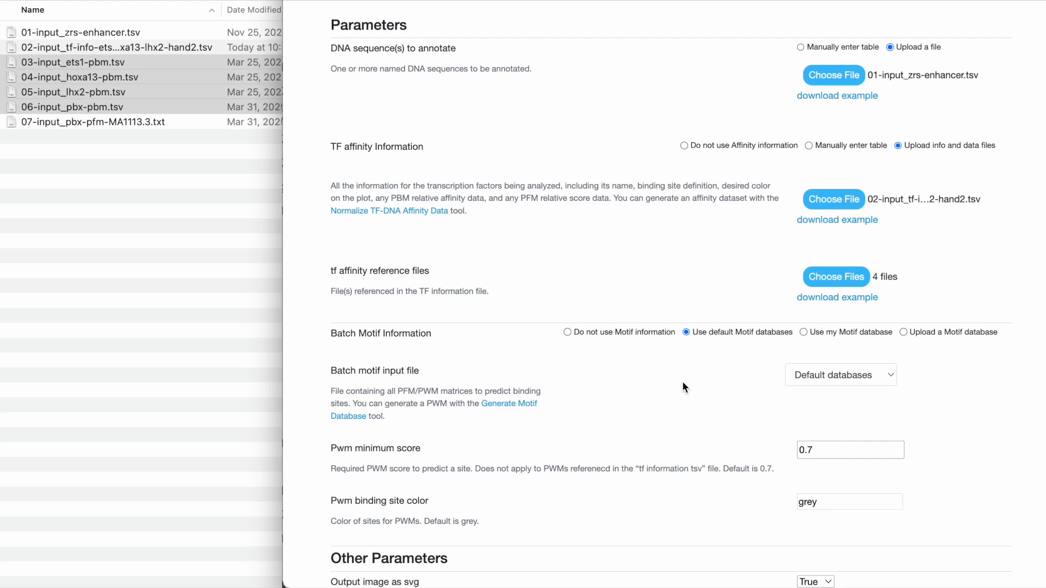
click(803, 332)
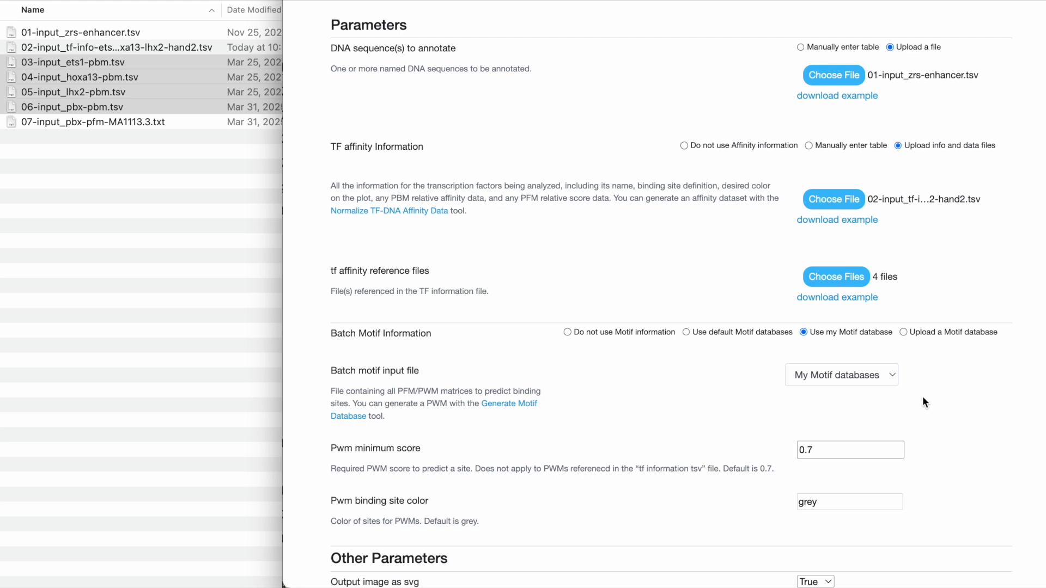
Set the batch motif information to uploading a motif database, preview 07-input_pbx-pfm-MA1113.3.txt and supply it as the input file
click(903, 332)
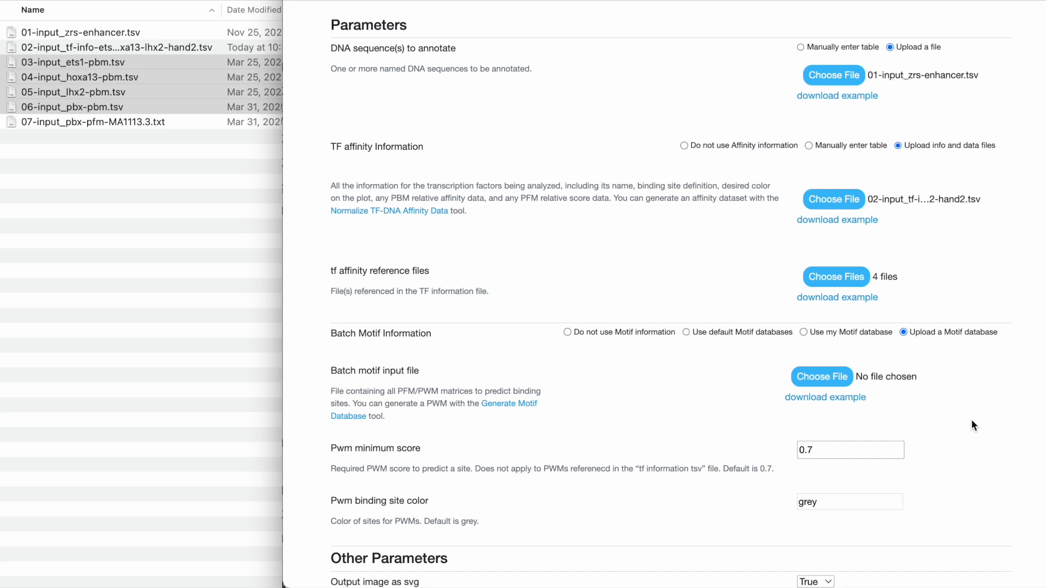
click(117, 122)
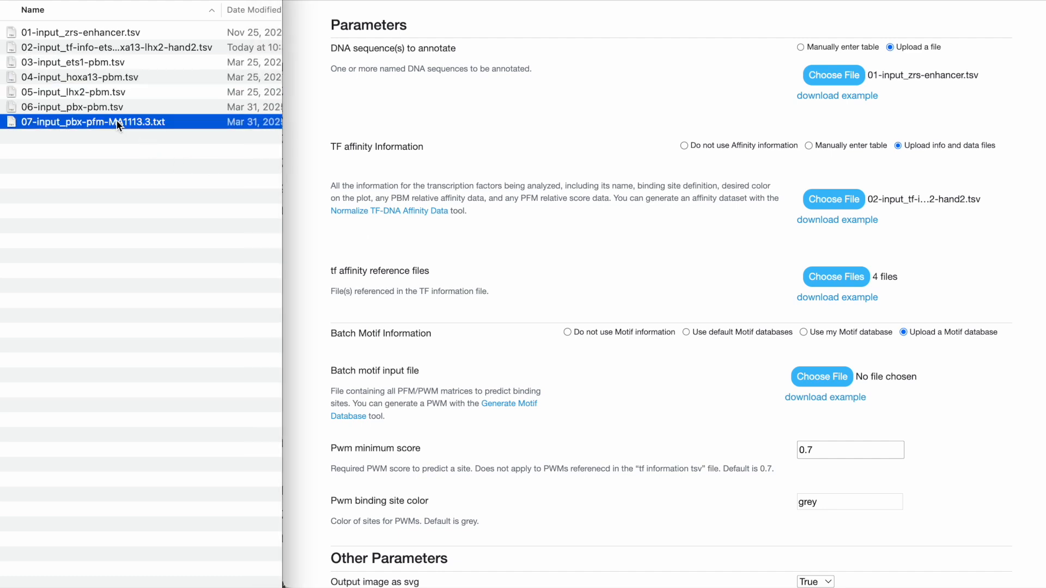
key(space)
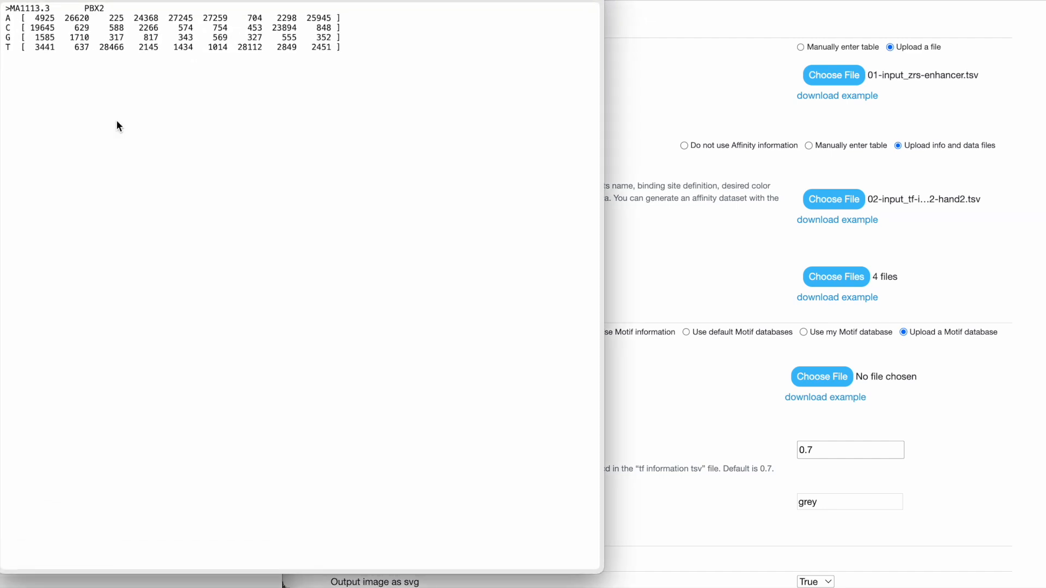
key(space)
drag(69, 120, 810, 377)
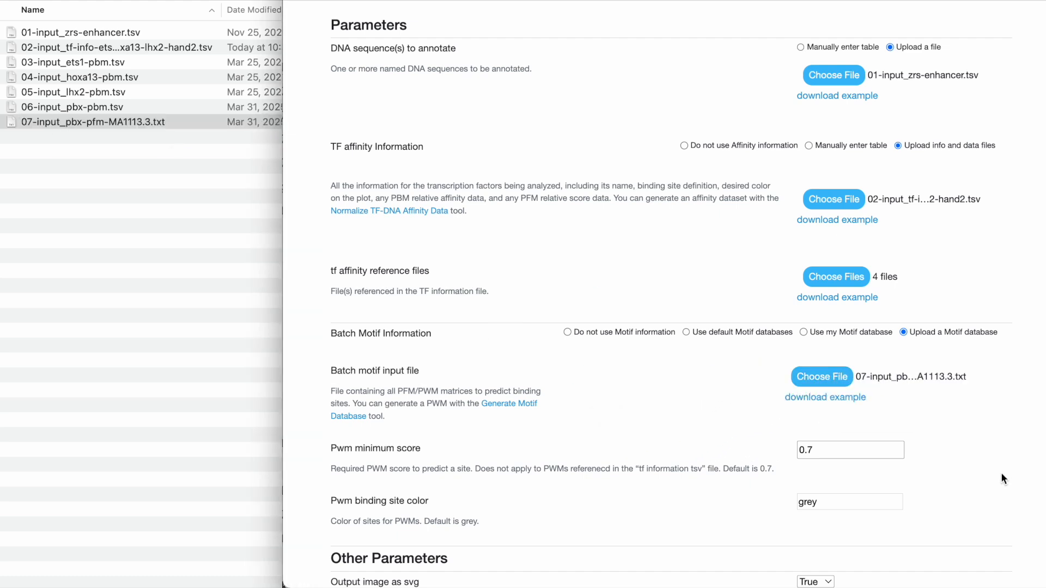
scroll(969, 424, down, 3)
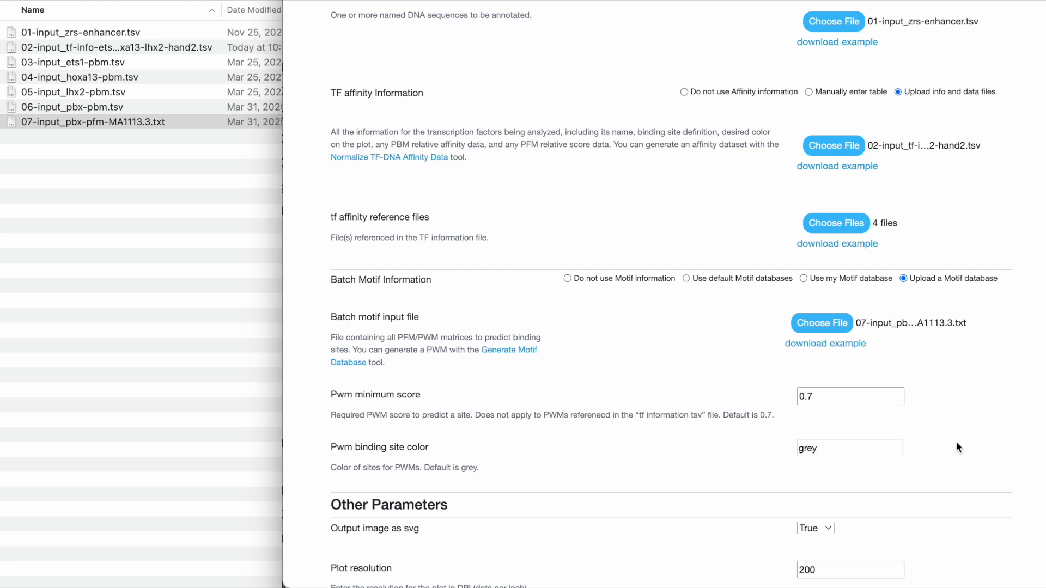
Review the remaining parameters, keep the SVG image output set to True, and submit the TF site visualization job
scroll(956, 443, down, 3)
scroll(957, 446, down, 1)
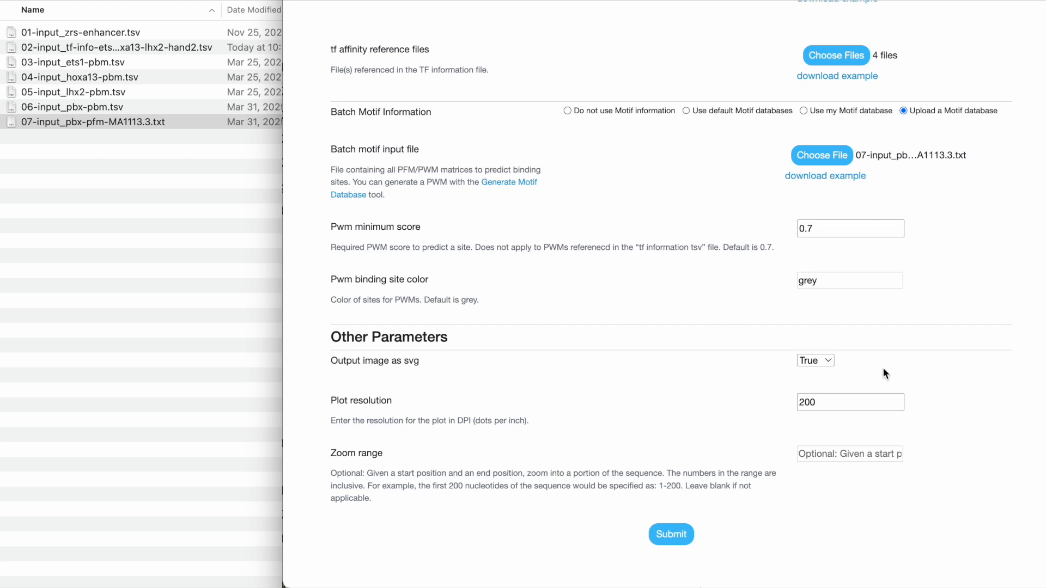
click(818, 361)
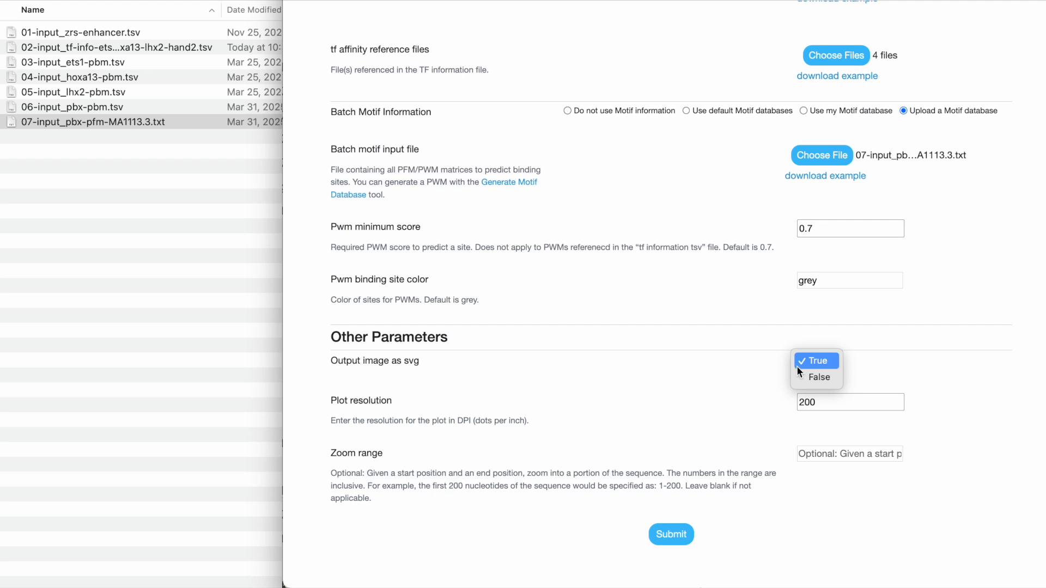
click(887, 366)
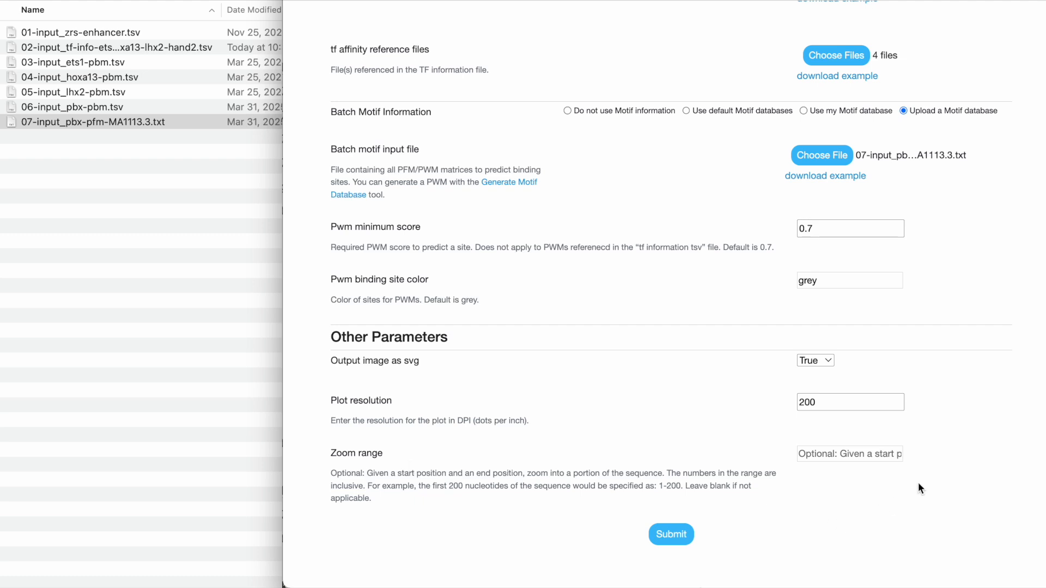
scroll(983, 383, up, 1)
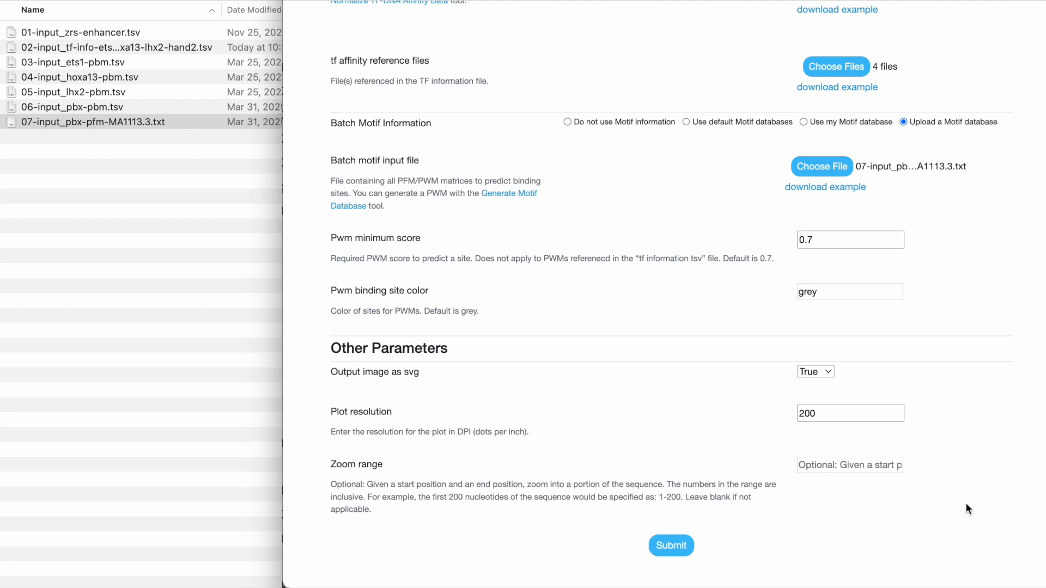
scroll(965, 502, up, 7)
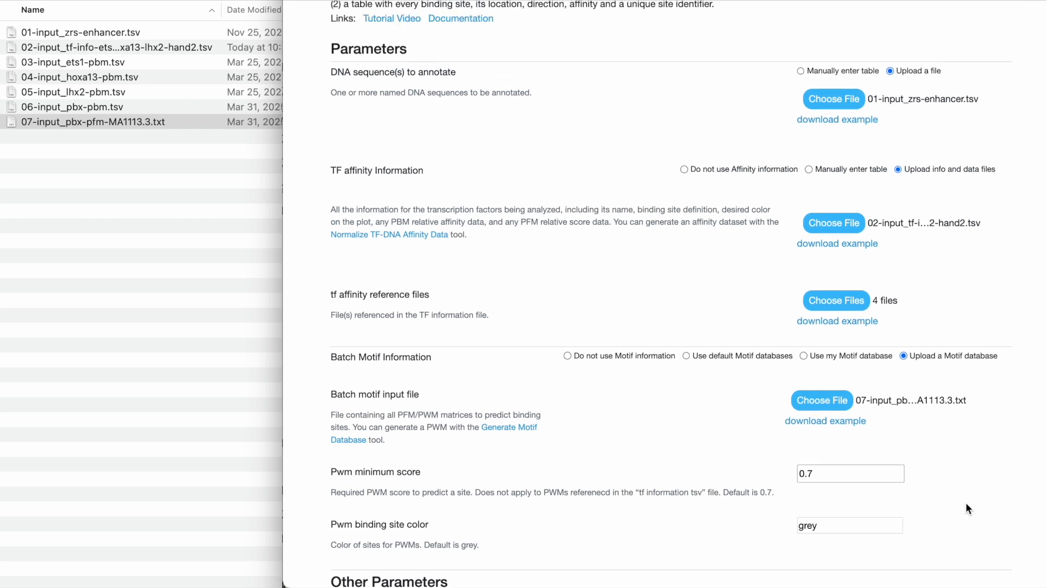
scroll(965, 502, down, 5)
scroll(965, 509, down, 5)
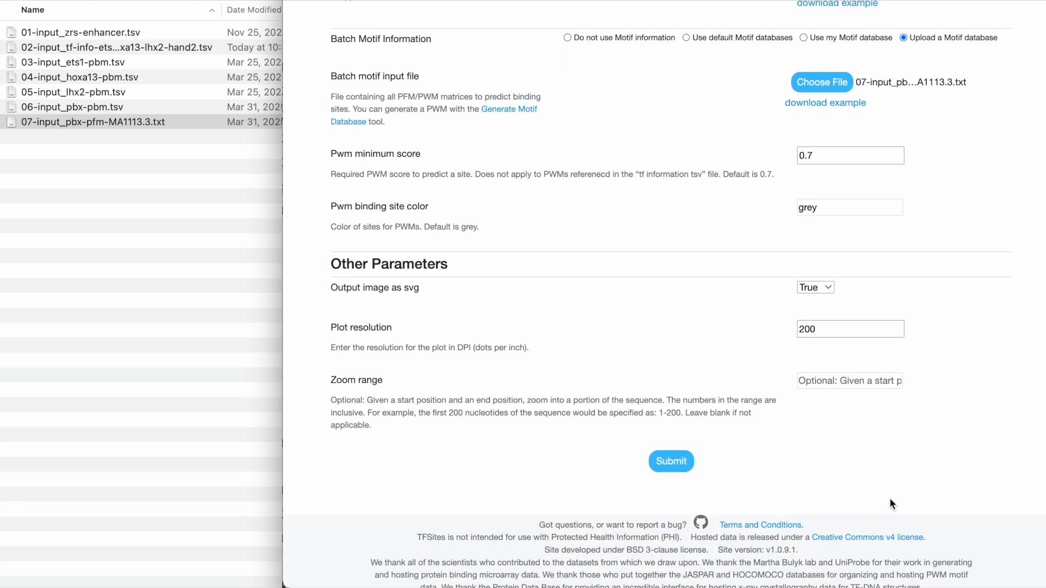
click(681, 462)
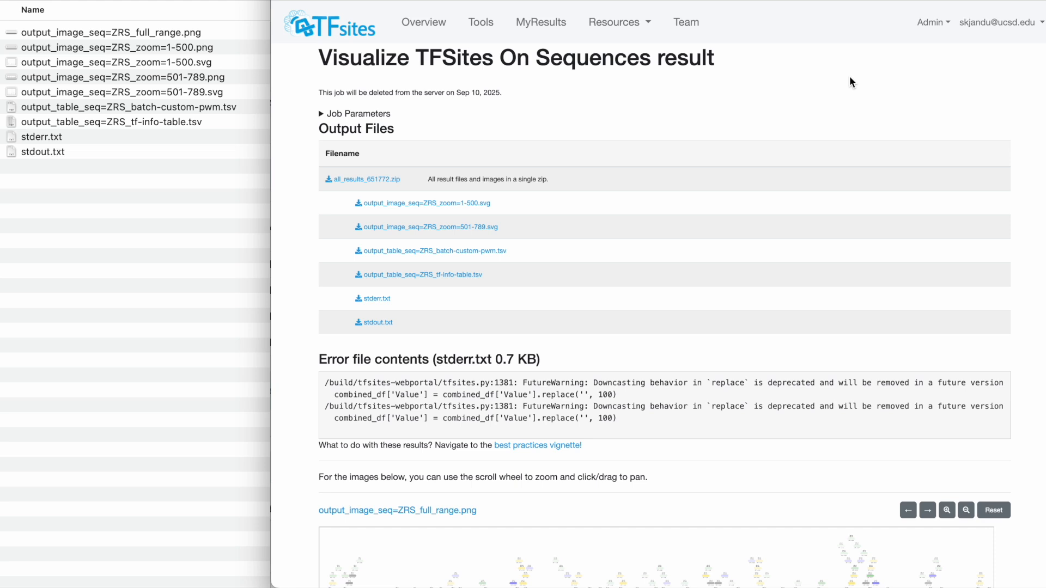
Zoom into the full-range ZRS image and pan along it to inspect the predicted sites, then restore the full view
scroll(844, 158, down, 5)
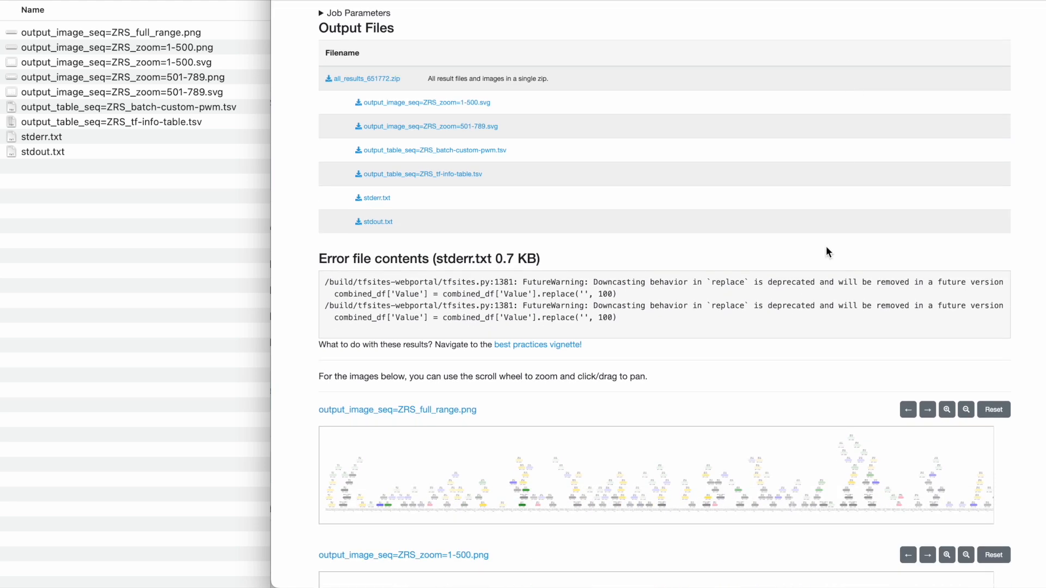
scroll(791, 367, down, 2)
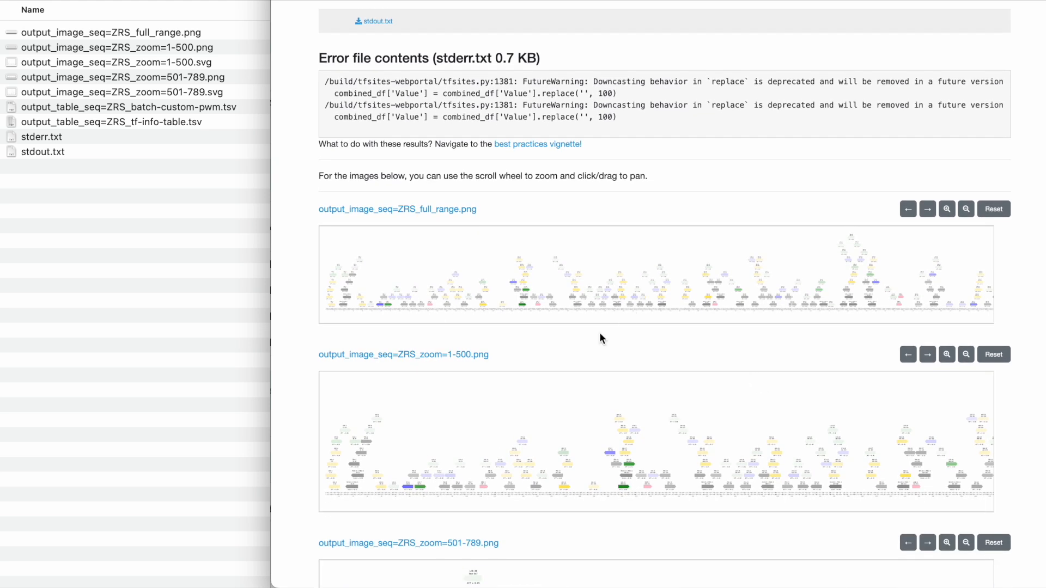
scroll(597, 339, down, 1)
scroll(555, 285, up, 4)
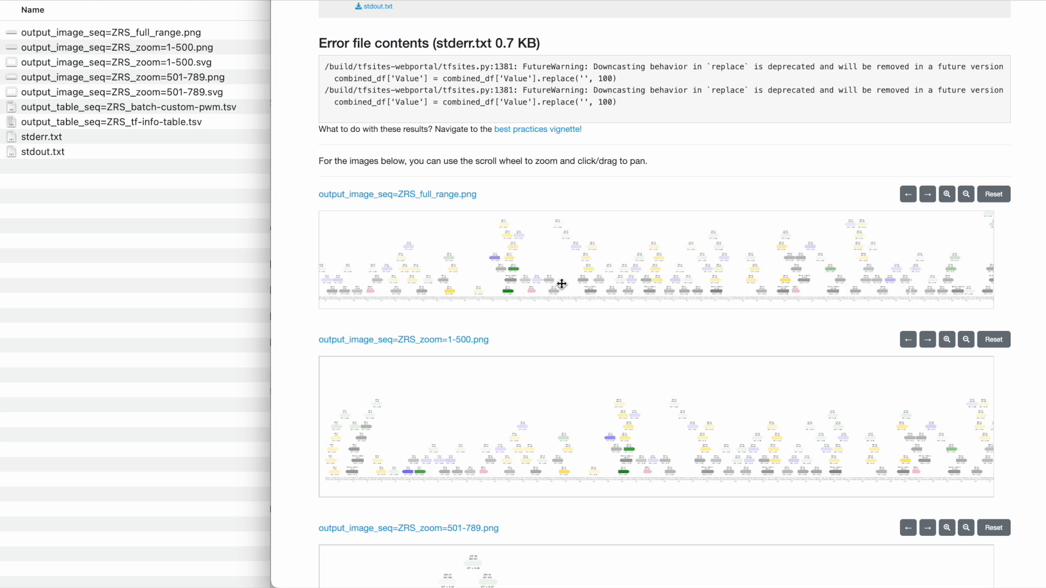
scroll(564, 284, up, 5)
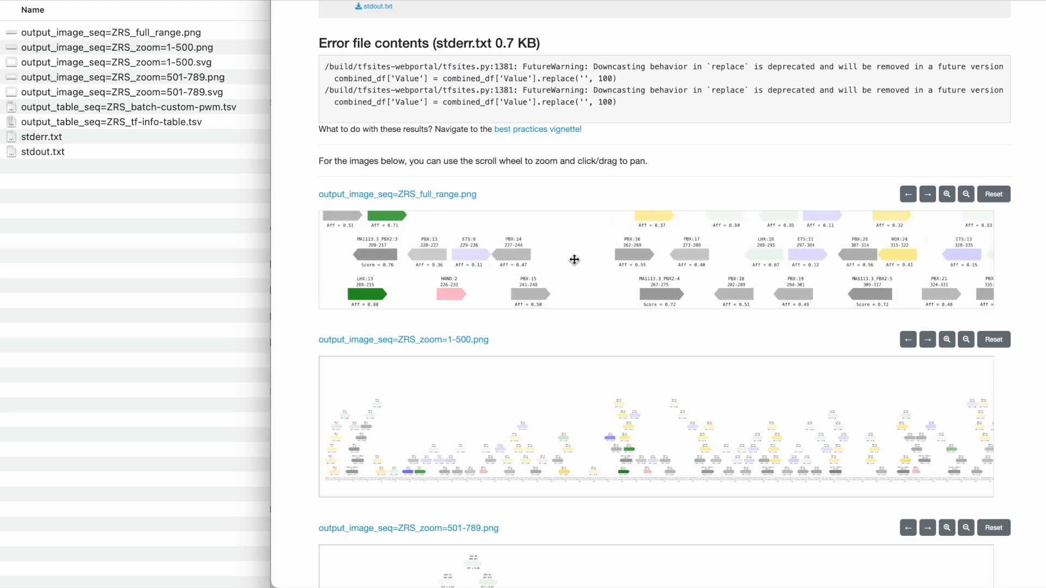
drag(611, 279, 488, 319)
drag(726, 271, 594, 262)
drag(673, 257, 674, 308)
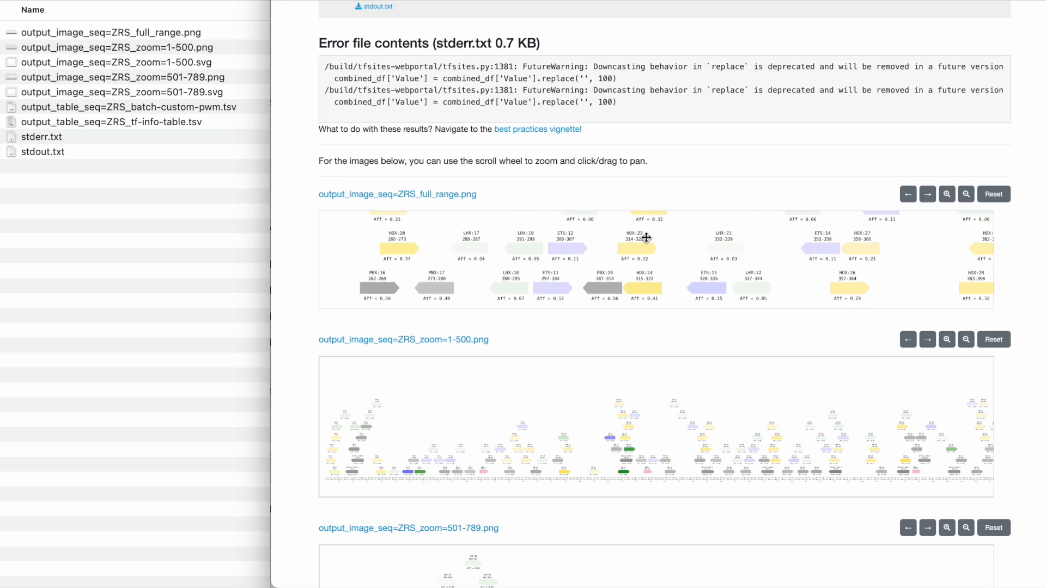
scroll(687, 259, down, 5)
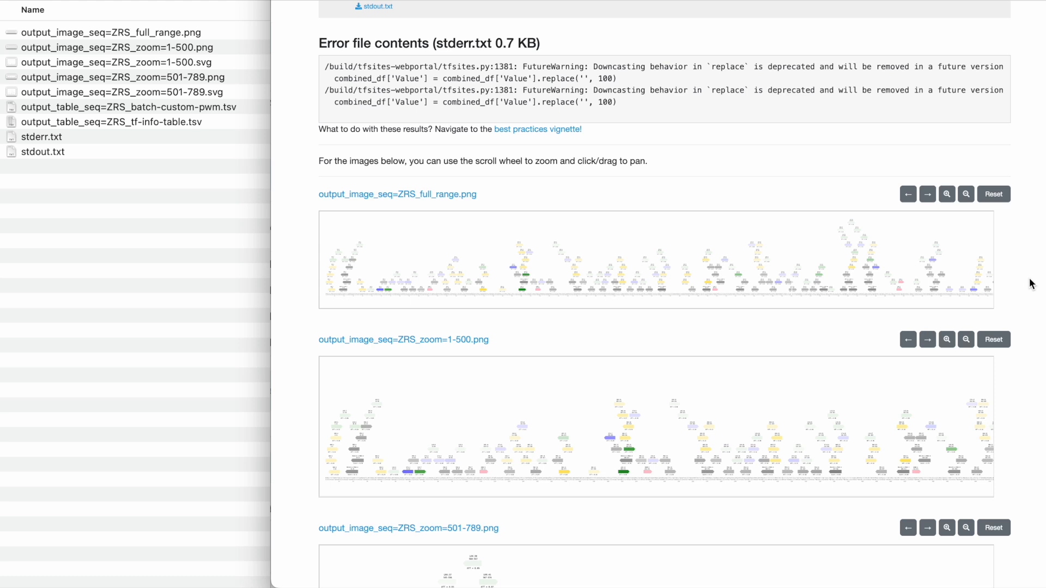
Look over the ZRS images for ranges 1-500 and 501-789 and return to the list of output files
scroll(1031, 282, down, 5)
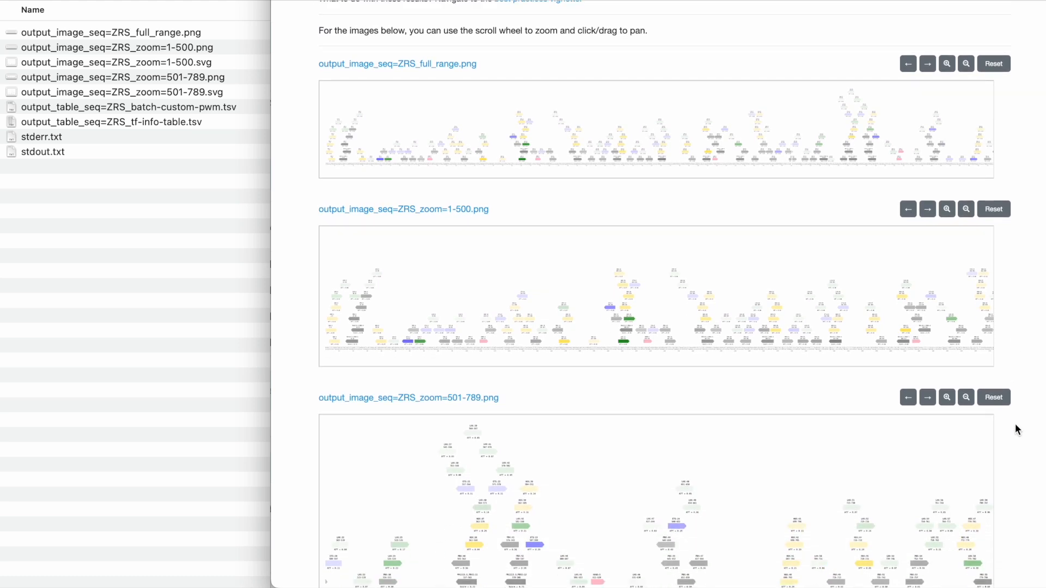
scroll(1015, 425, down, 5)
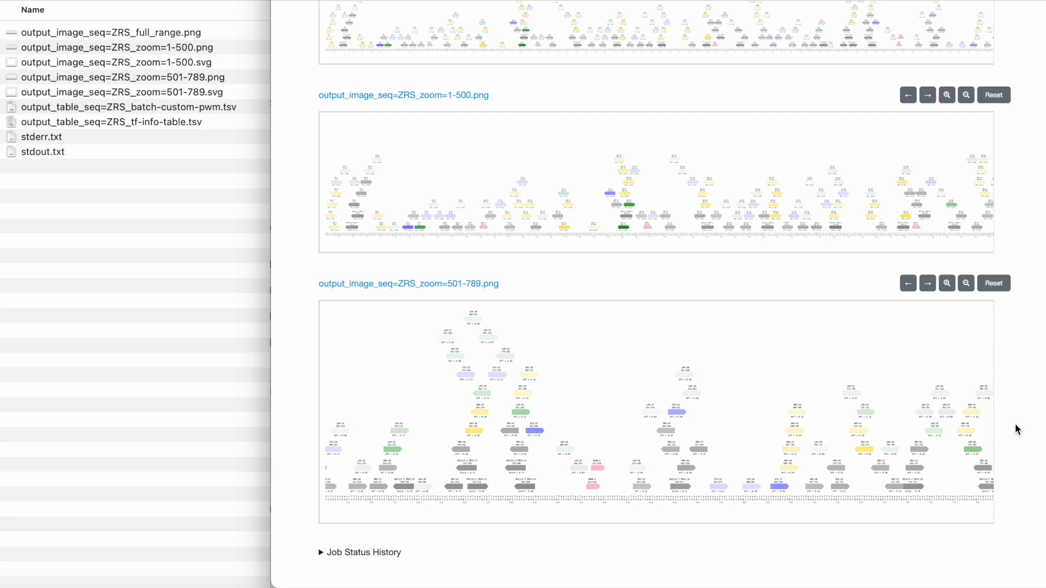
scroll(1014, 423, up, 20)
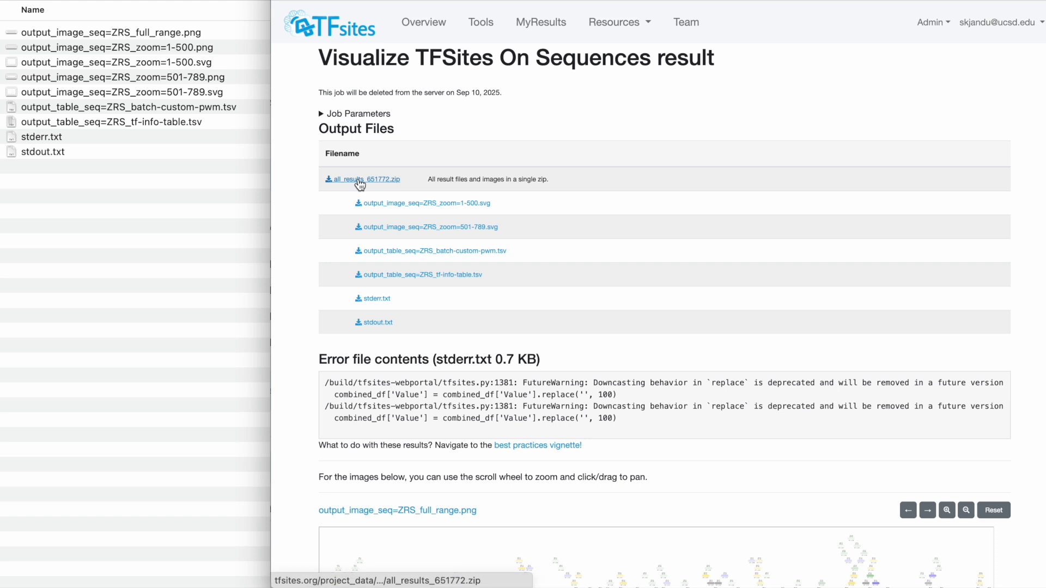
Go through the downloaded image files and preview the output tables ZRS_batch-custom-pwm.tsv and ZRS_tf-info-table.tsv
click(194, 151)
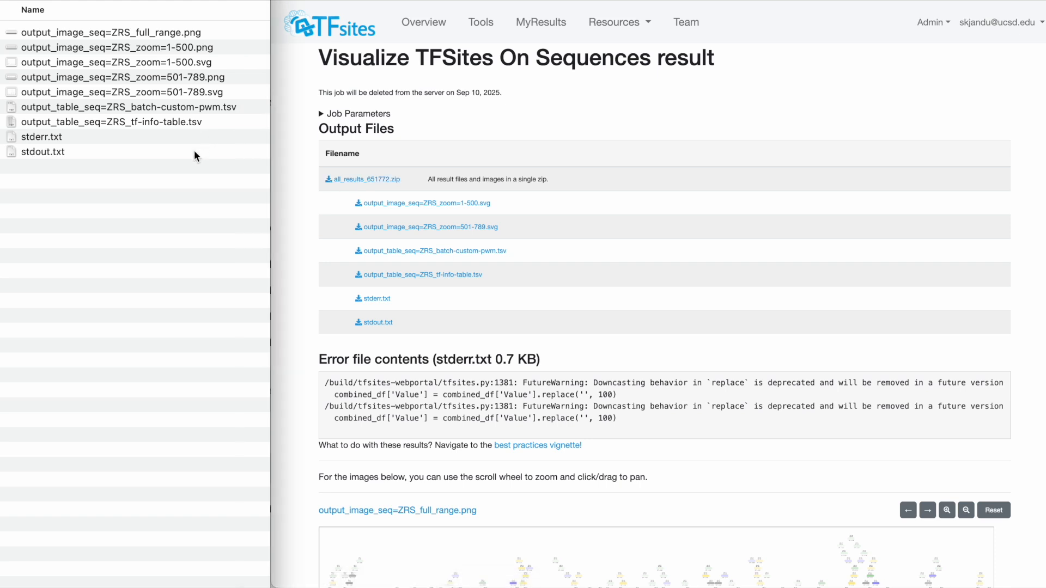
click(232, 59)
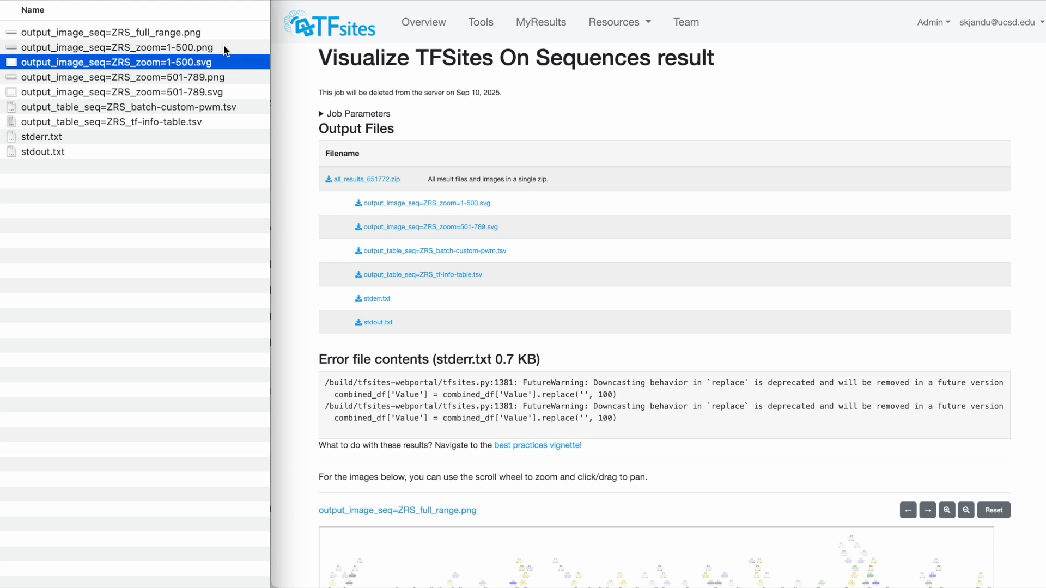
click(221, 46)
click(221, 64)
click(212, 113)
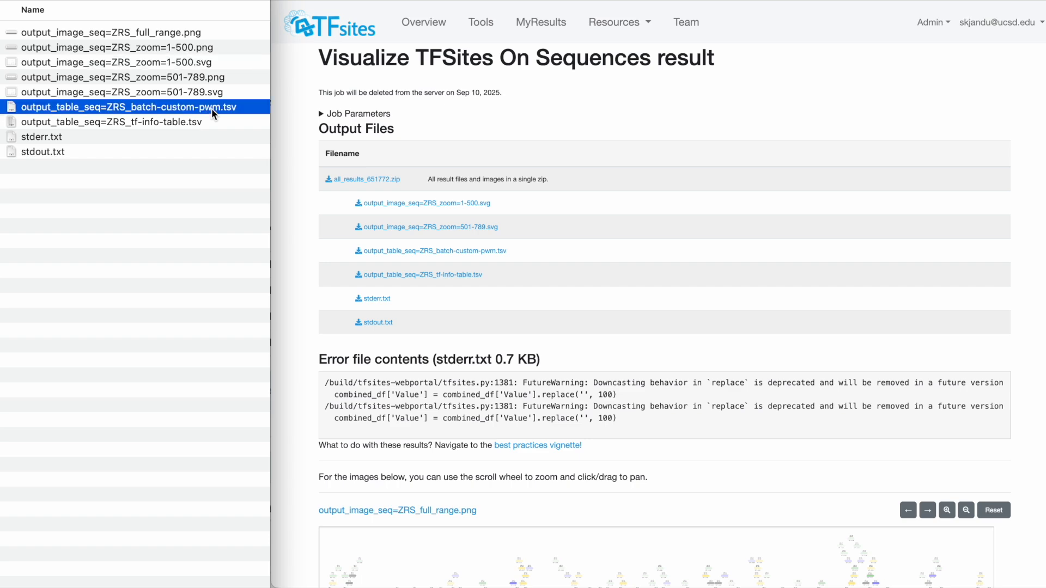
key(space)
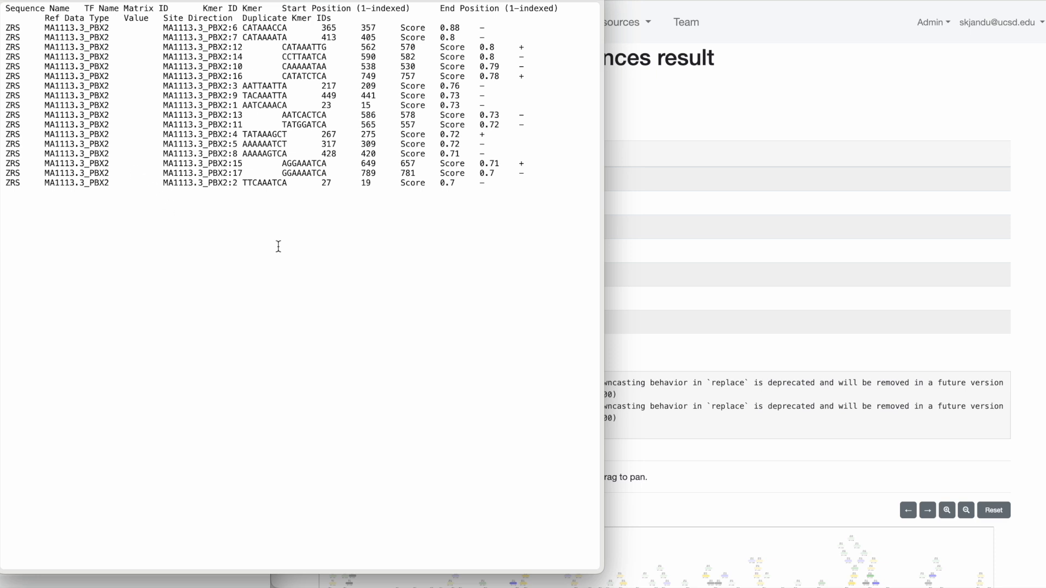
key(space)
click(135, 122)
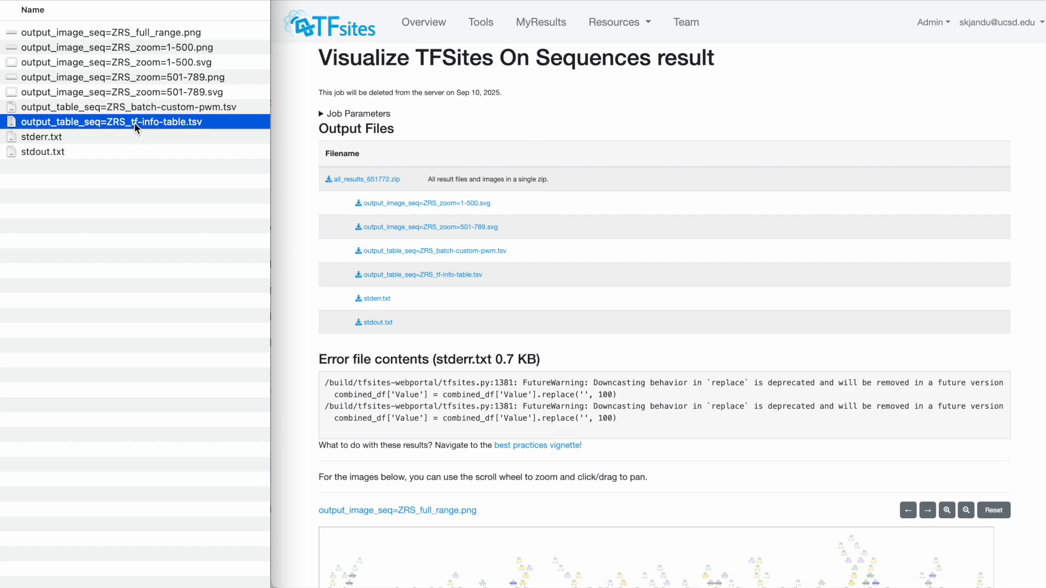
key(space)
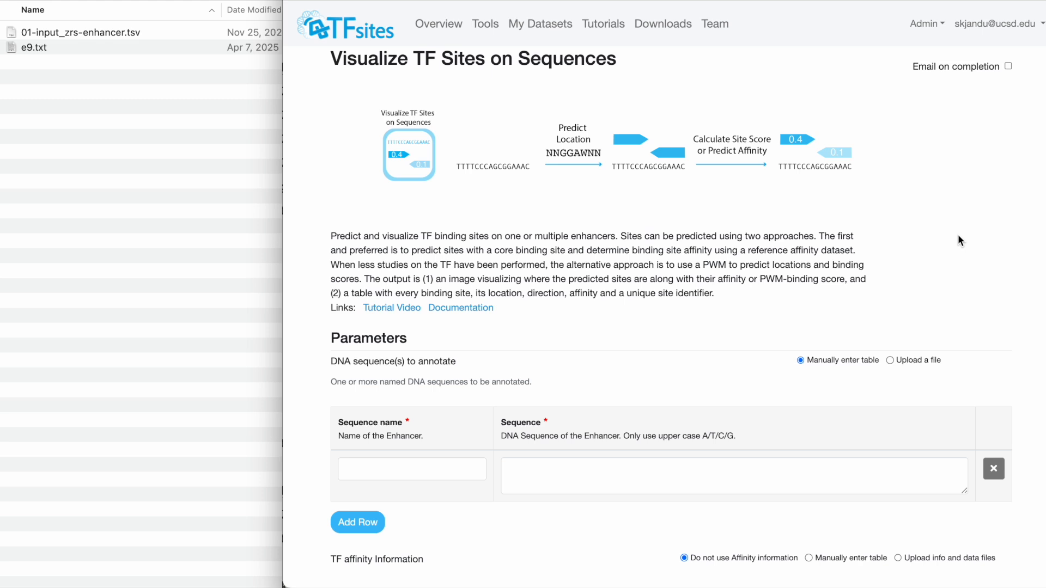
In the blank tool form, set the DNA sequences to file upload and supply 01-input_zrs-enhancer.tsv
scroll(943, 243, down, 3)
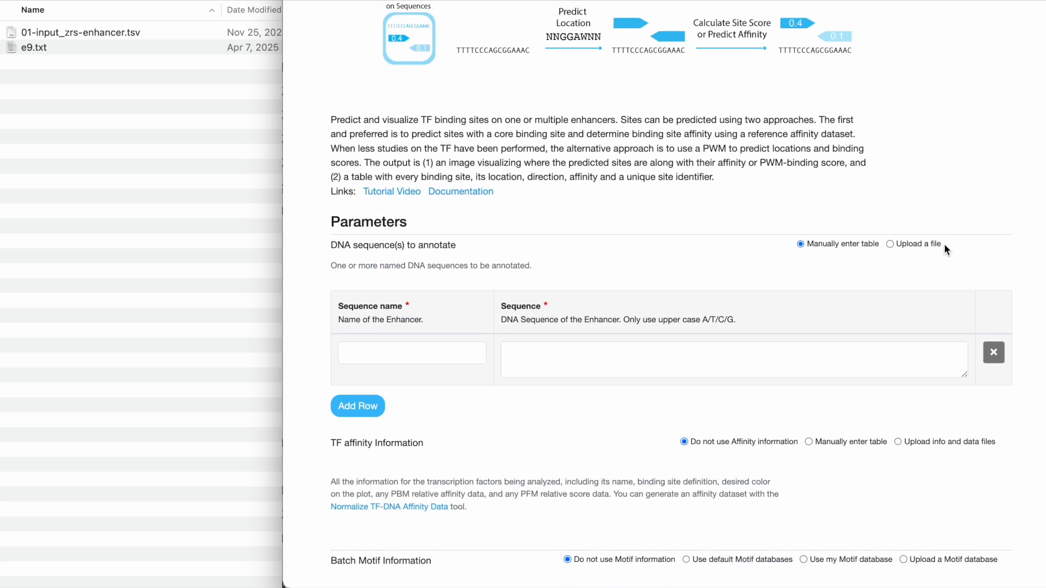
click(889, 221)
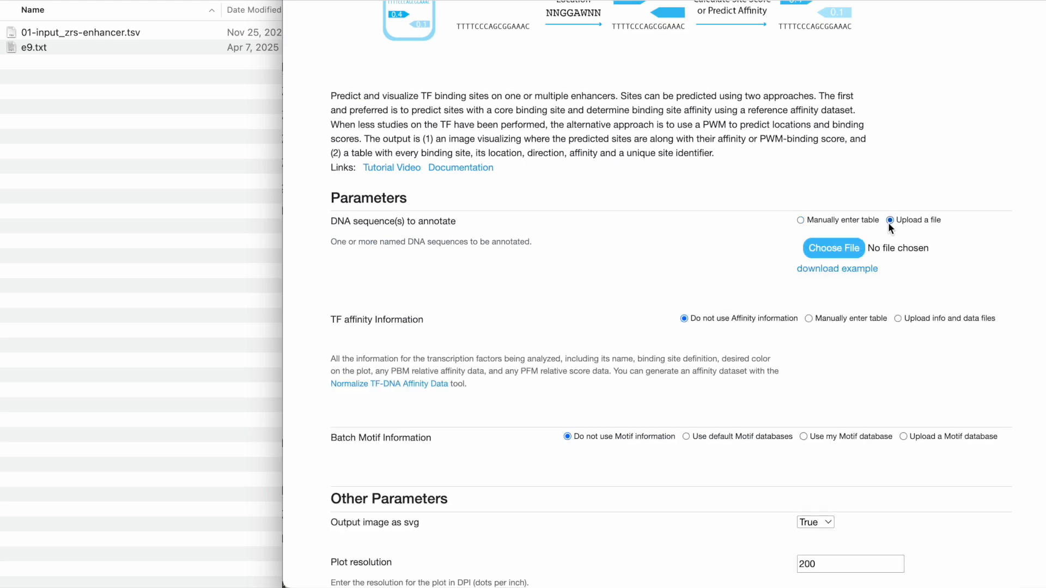
click(83, 33)
drag(73, 34, 843, 250)
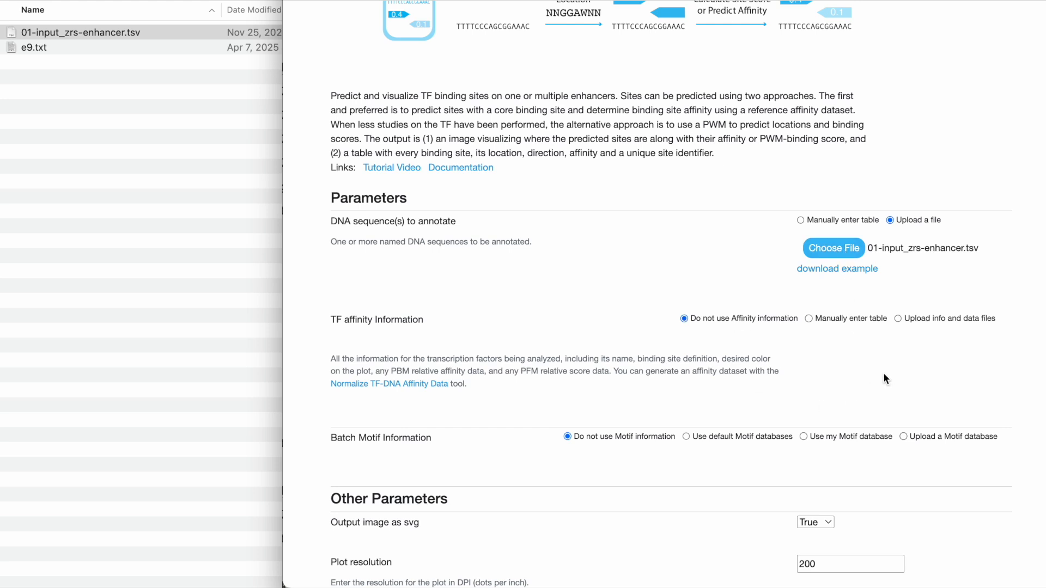
Set the batch motif information to use my motif database and choose e9.5 + Shh in forelimb as the input
scroll(883, 377, down, 4)
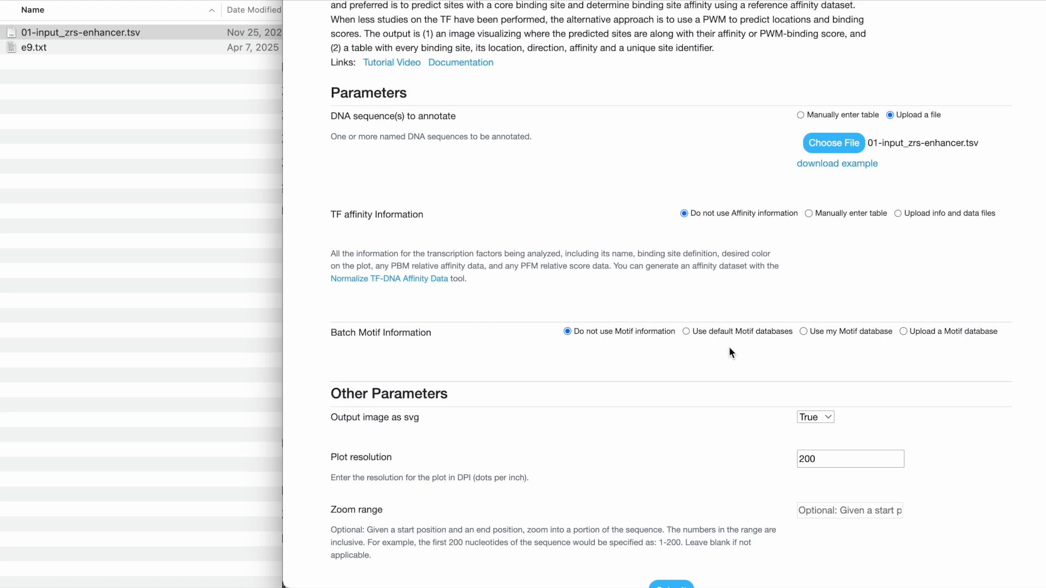
click(831, 330)
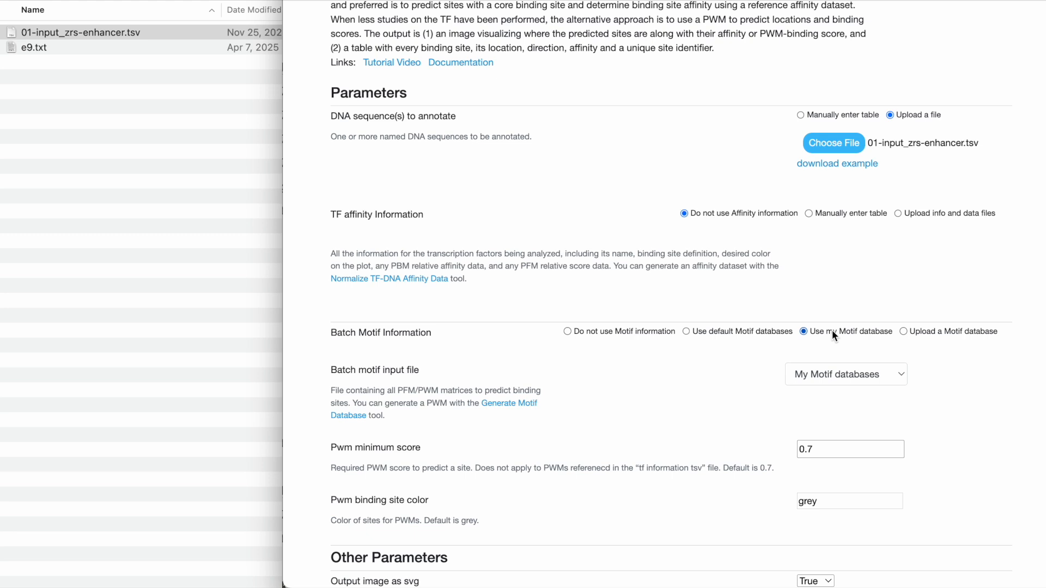
click(837, 374)
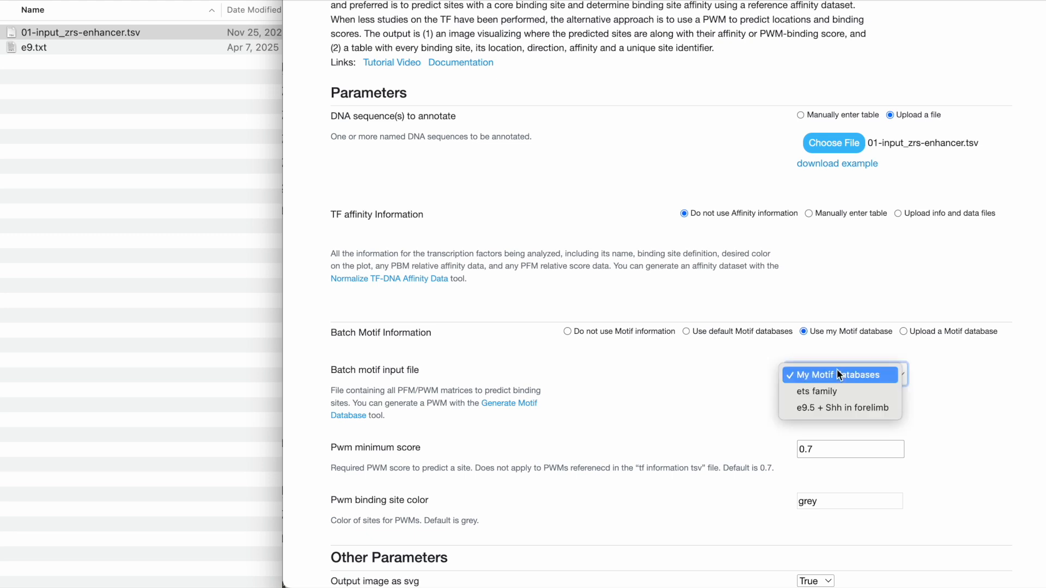
click(838, 407)
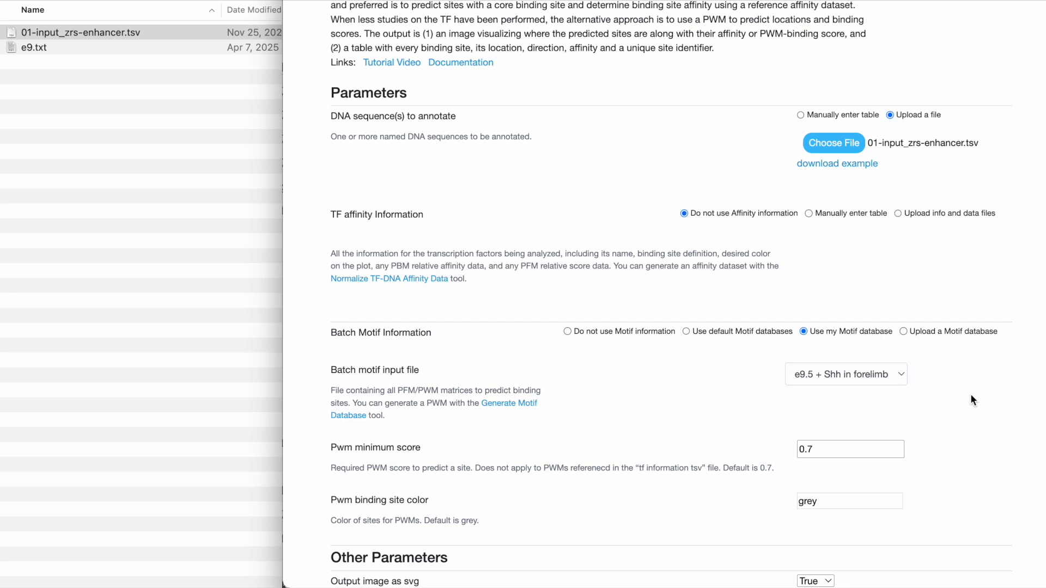
Set the PWM minimum score to 0.85
click(842, 446)
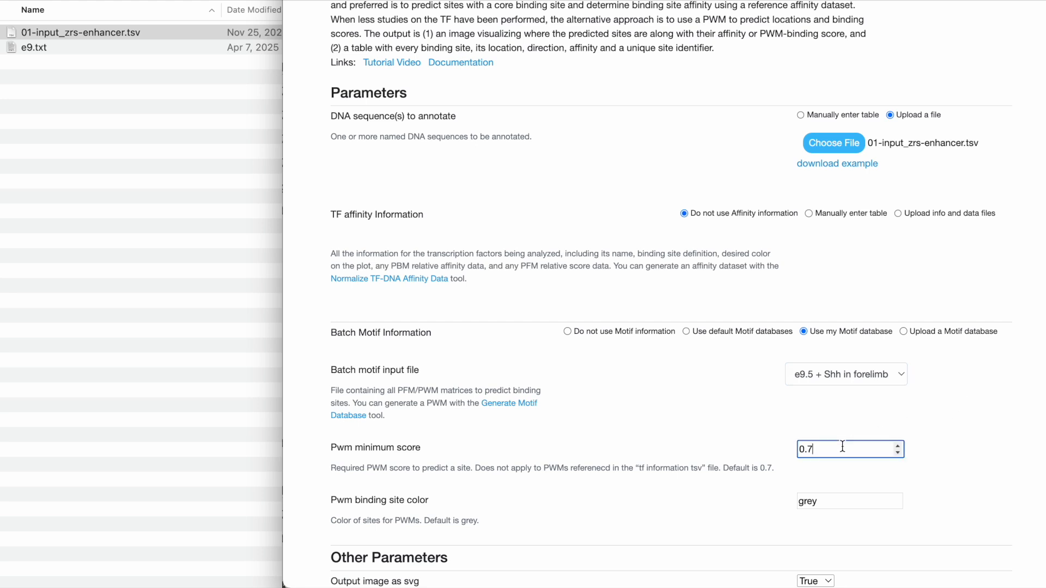
key(BackSpace)
text(85)
click(964, 425)
Check the remaining parameters and submit the job that uses the e9.5 + Shh in forelimb motif database
scroll(964, 425, down, 1)
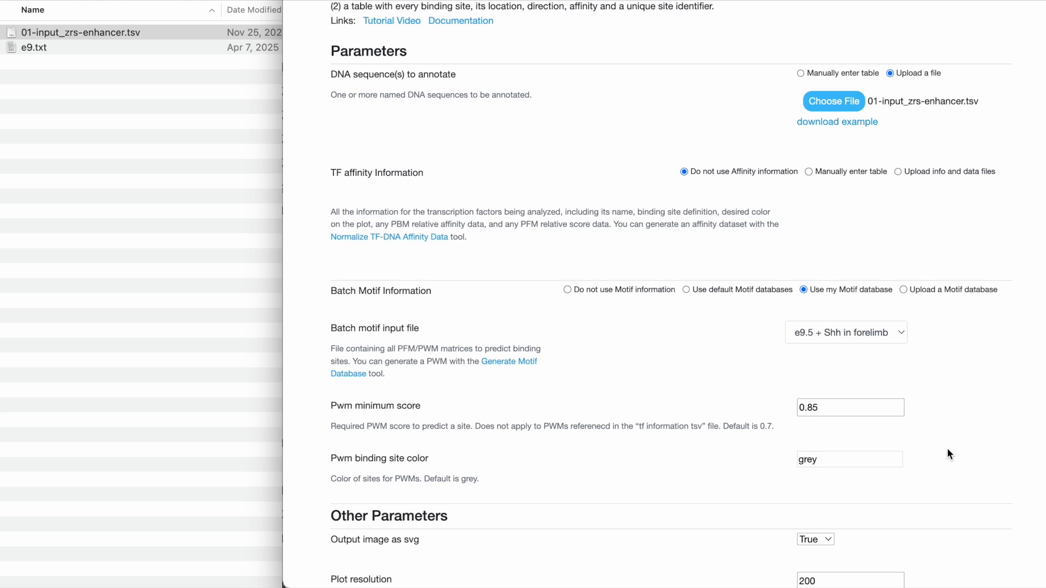
scroll(947, 449, down, 5)
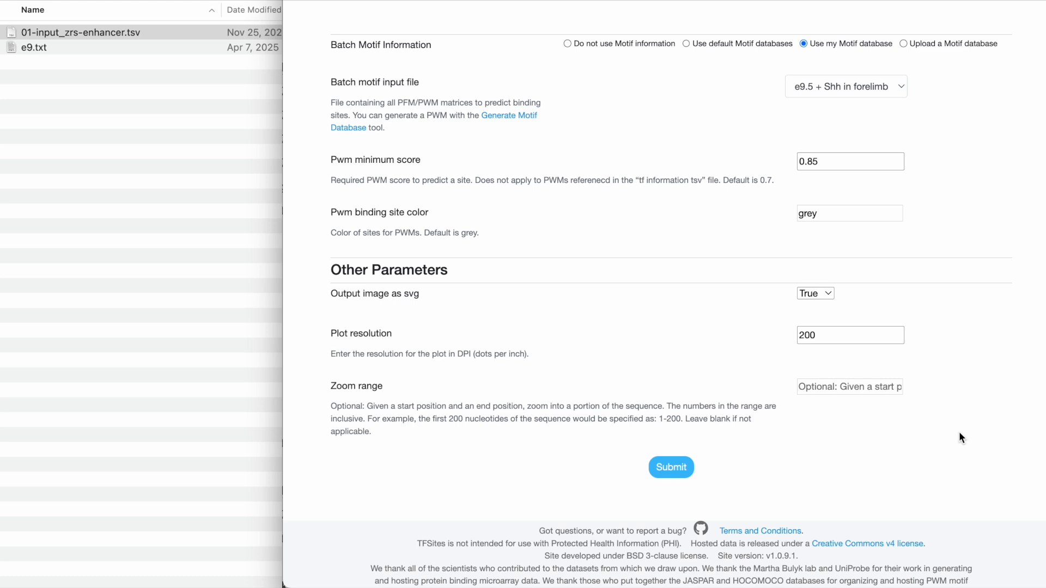
scroll(962, 437, up, 5)
scroll(961, 438, down, 3)
scroll(960, 438, down, 2)
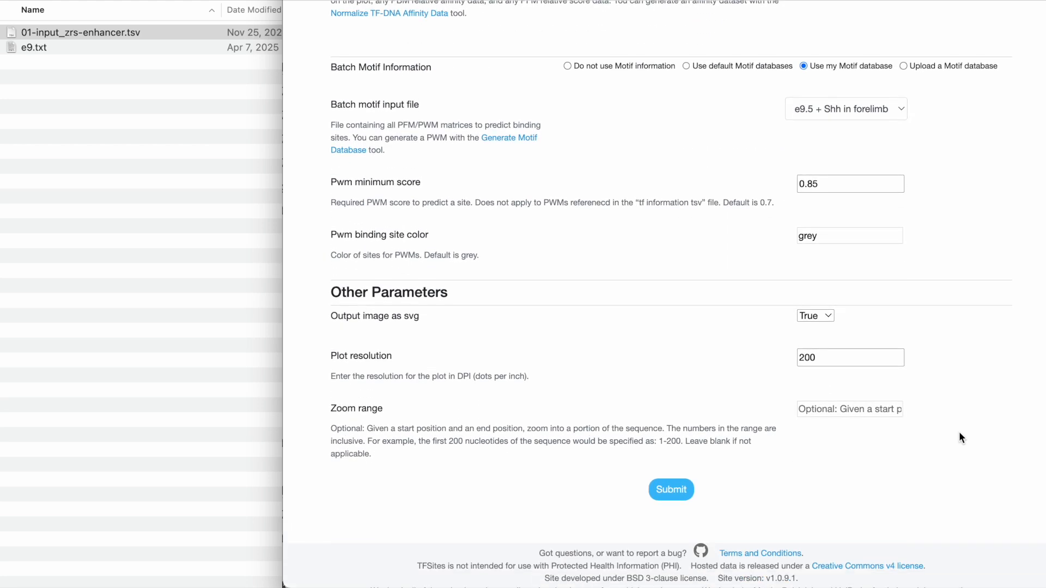
click(658, 494)
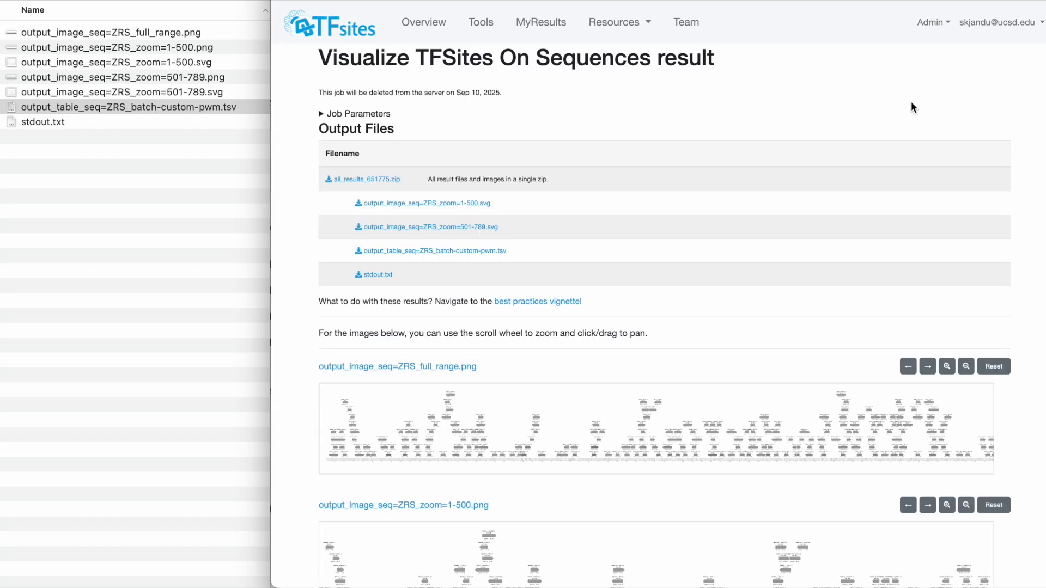
Examine the binding-site images in the job result, zooming and panning the full-range ZRS image to read individual motif labels and scores
scroll(874, 103, down, 5)
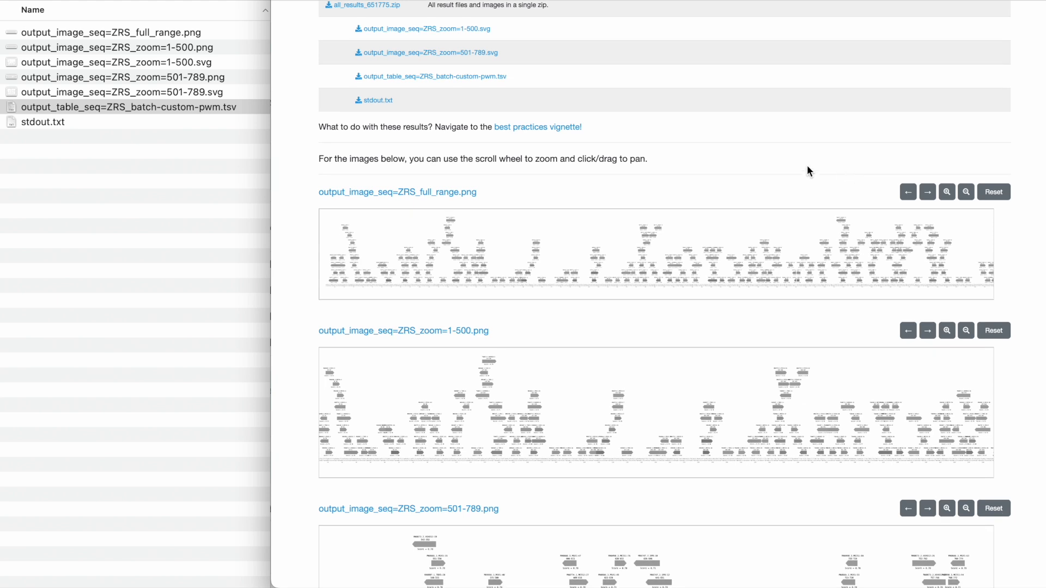
scroll(816, 349, down, 3)
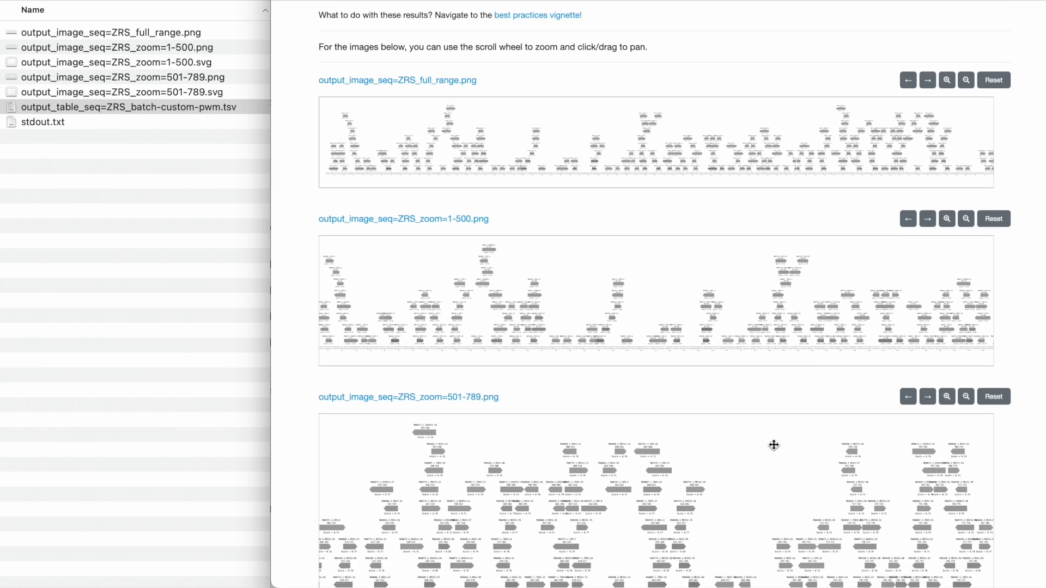
scroll(726, 388, up, 3)
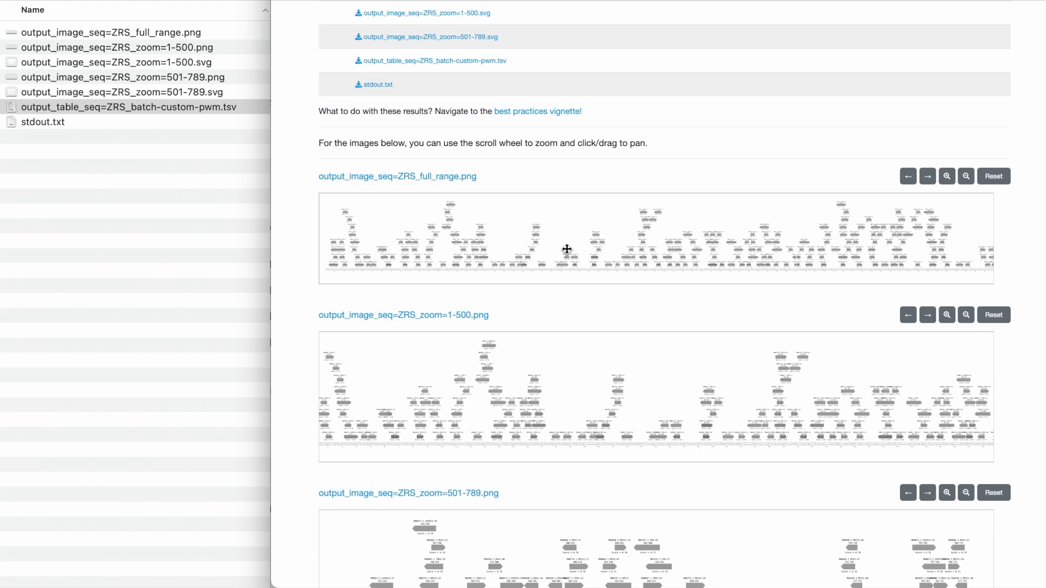
scroll(567, 249, up, 5)
scroll(423, 240, up, 3)
drag(399, 226, 671, 244)
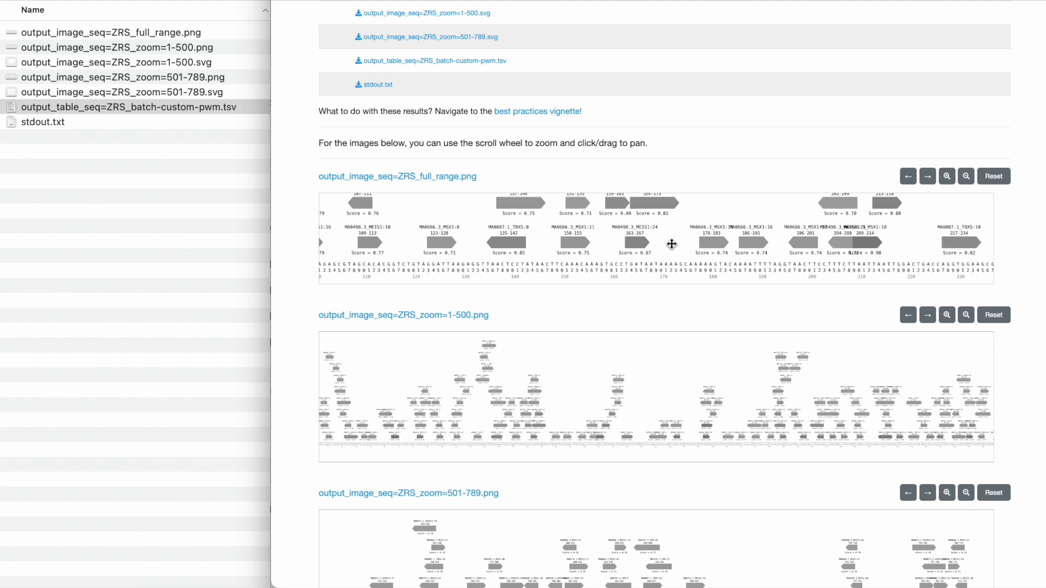
scroll(641, 166, up, 4)
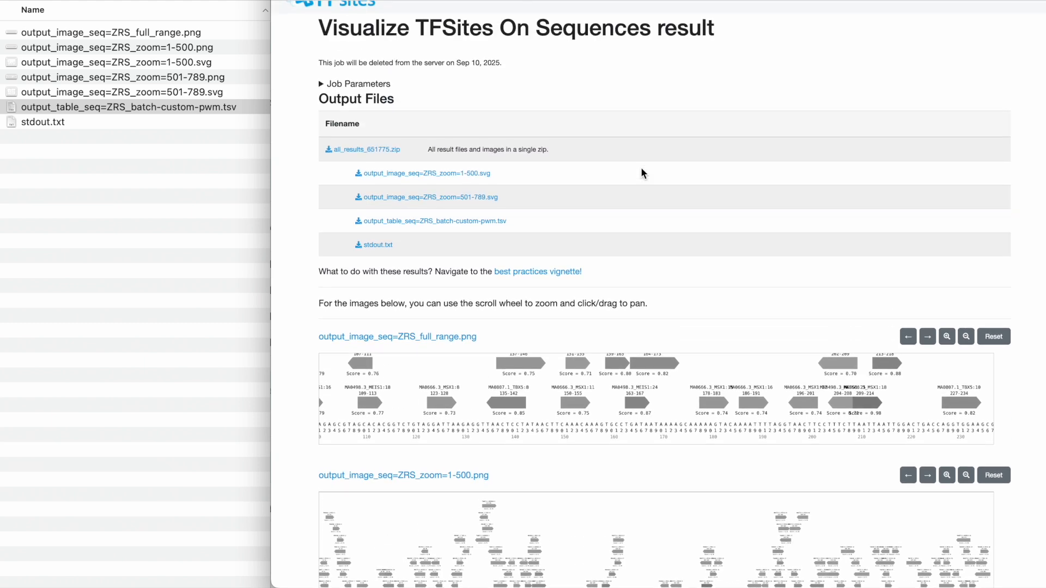
scroll(602, 148, up, 1)
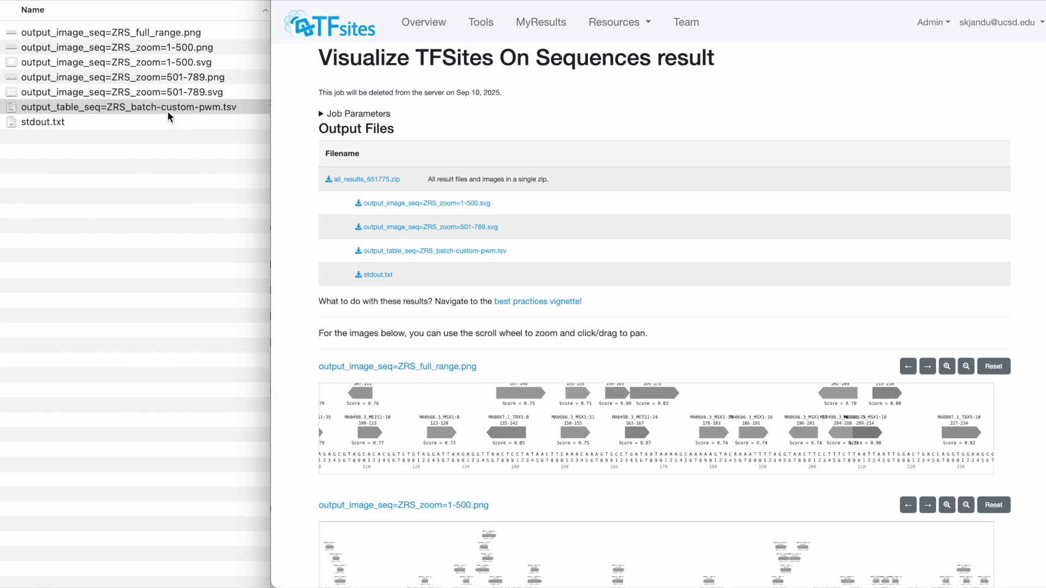
Open output_table_seq=ZRS_batch-custom-pwm.tsv from the results folder to review the predicted binding sites, and close it again
click(138, 106)
click(139, 107)
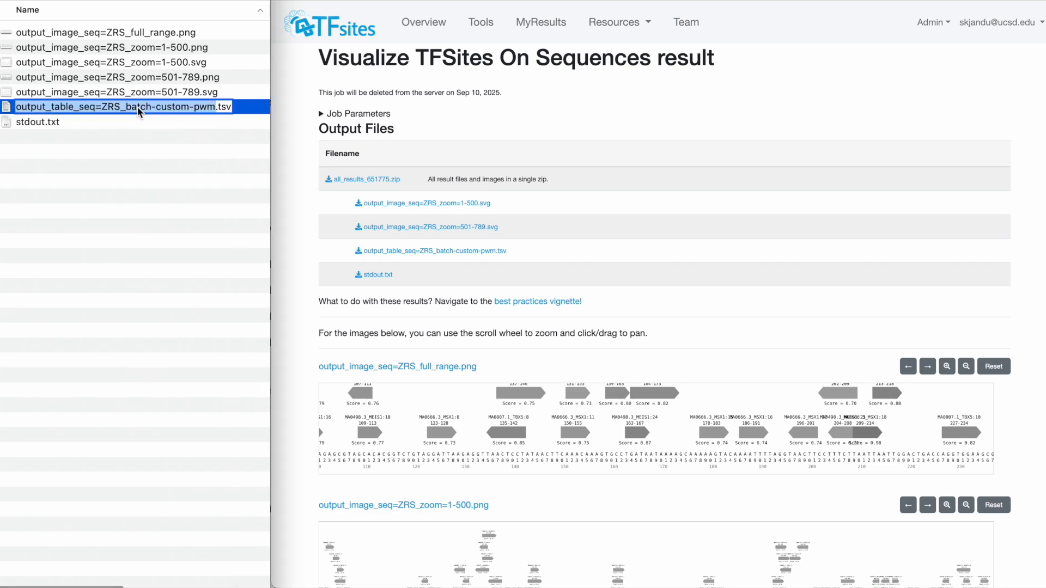
click(252, 98)
double_click(218, 108)
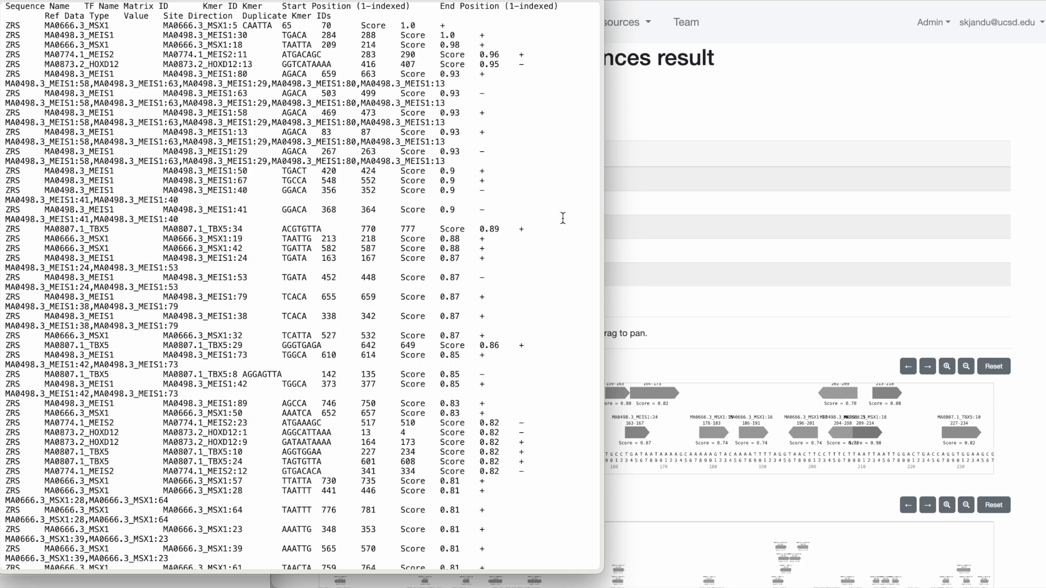
key(super+w)
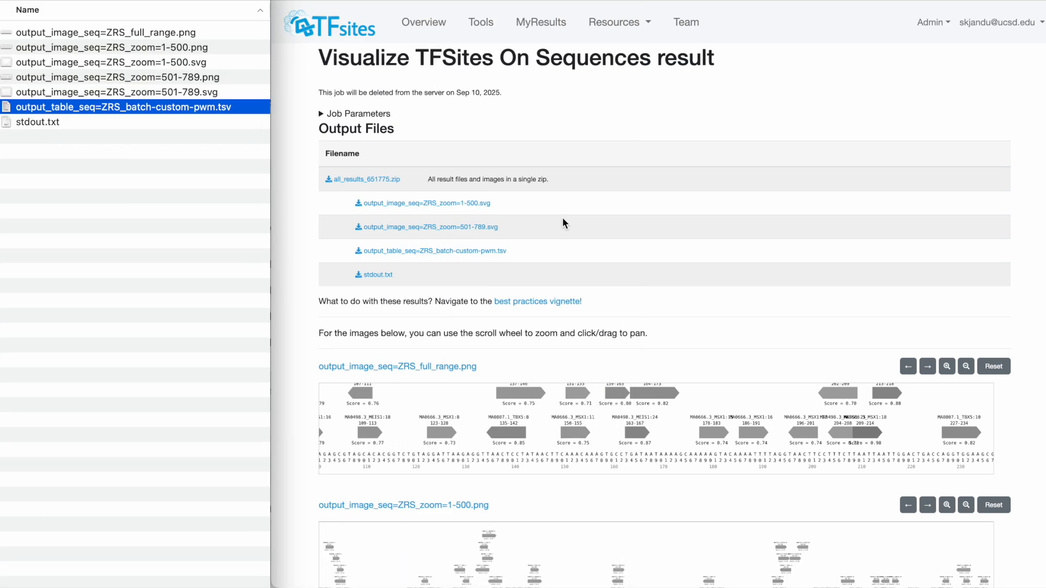